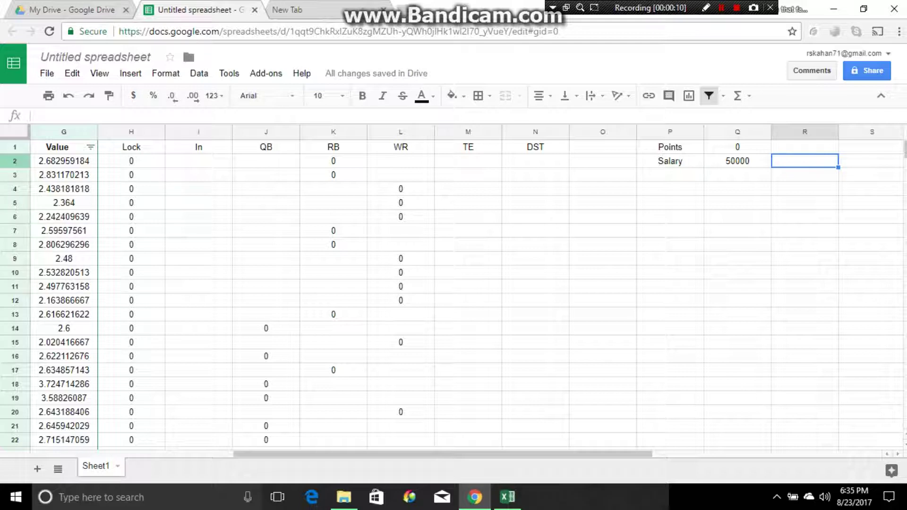
# Step: Enter =SUMPRODUCT(I2:I202,C2:C202) in R2 to total the salary of the selected players
pyautogui.write('=su')
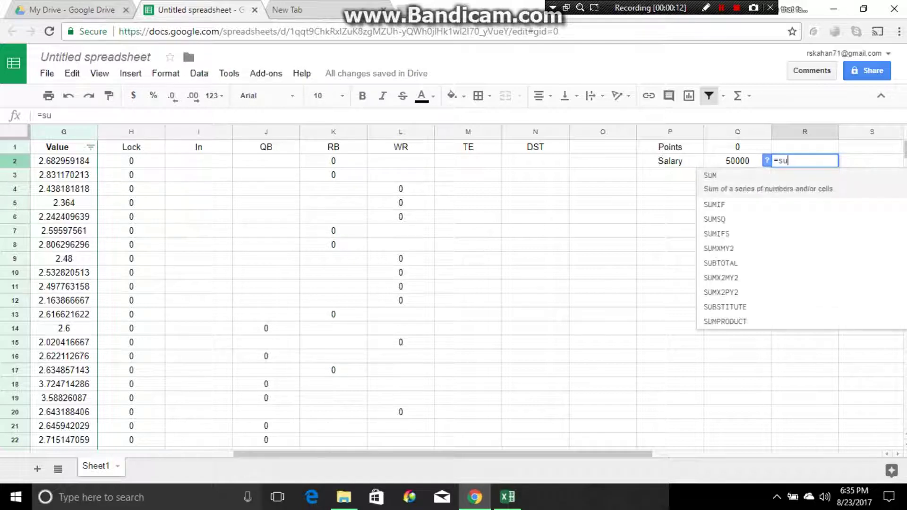
pyautogui.write('mprod')
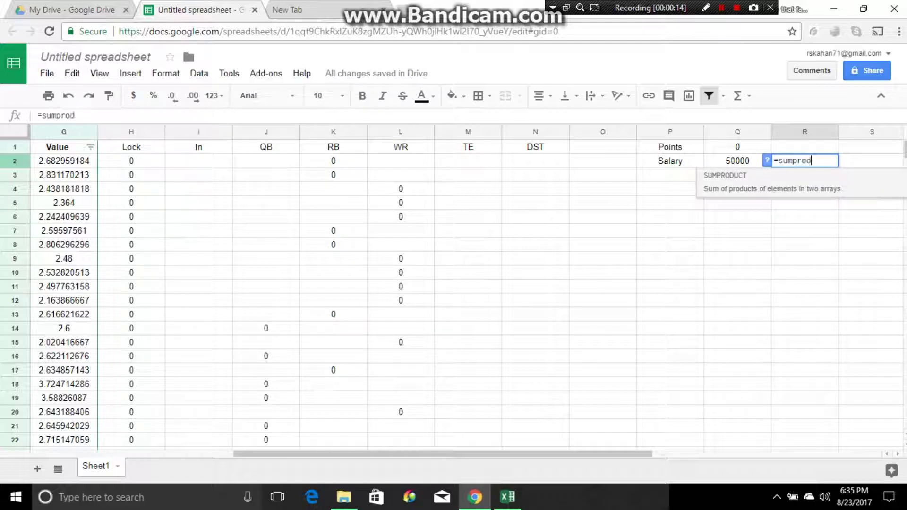
pyautogui.press('Tab')
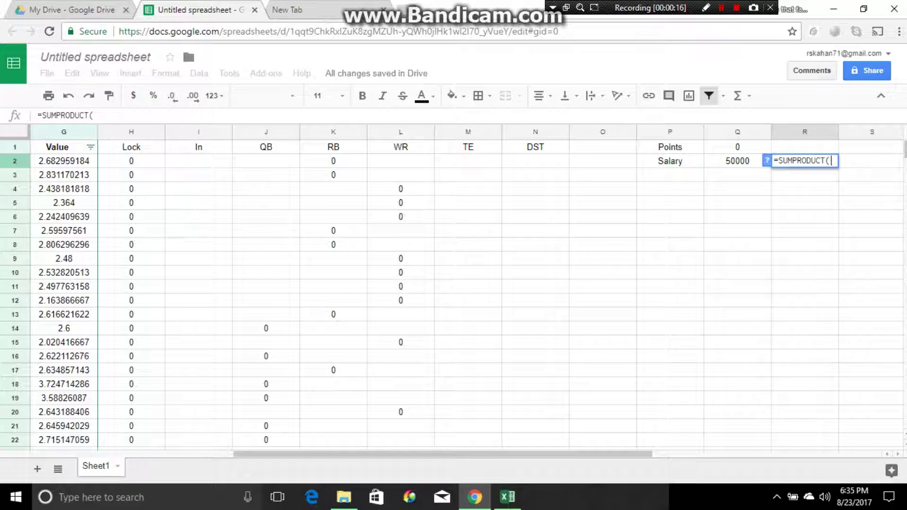
pyautogui.moveTo(199, 160)
pyautogui.mouseDown()
pyautogui.moveTo(198, 451)
pyautogui.moveTo(199, 174)
pyautogui.mouseUp()
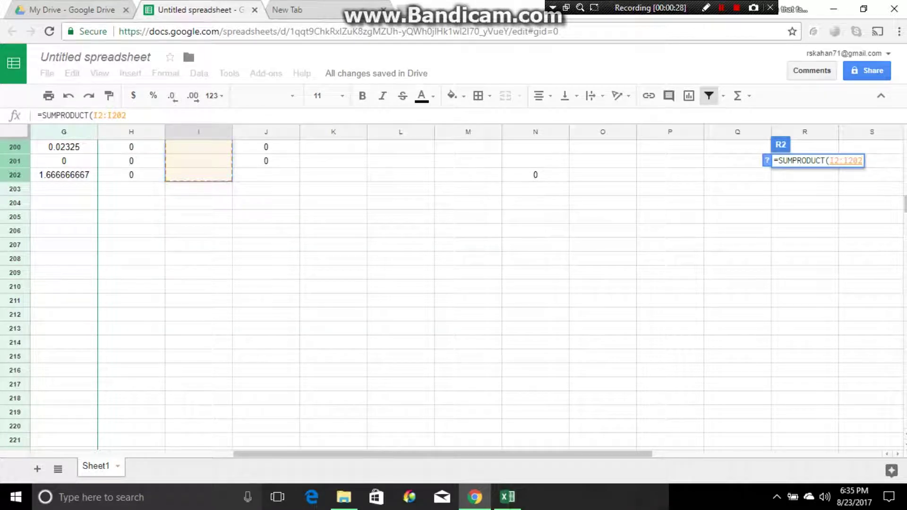
pyautogui.write(',')
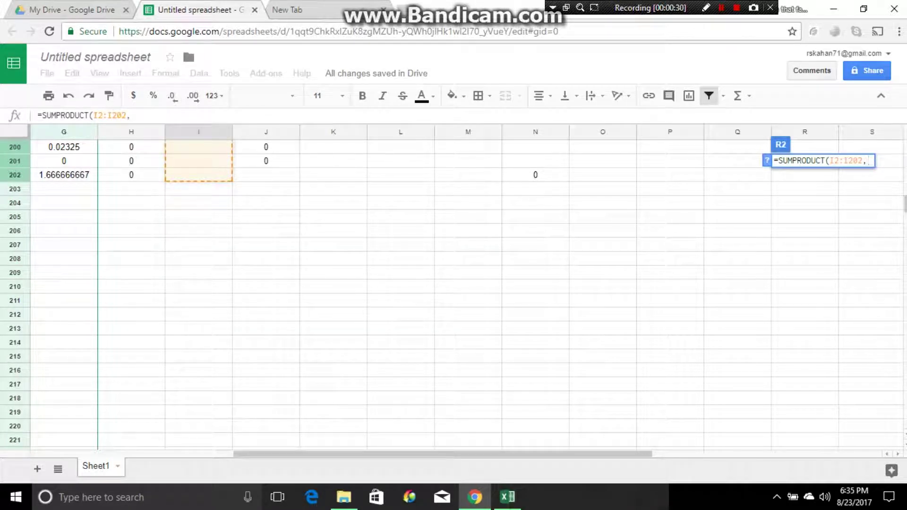
pyautogui.hscroll(-6, 454, 283)
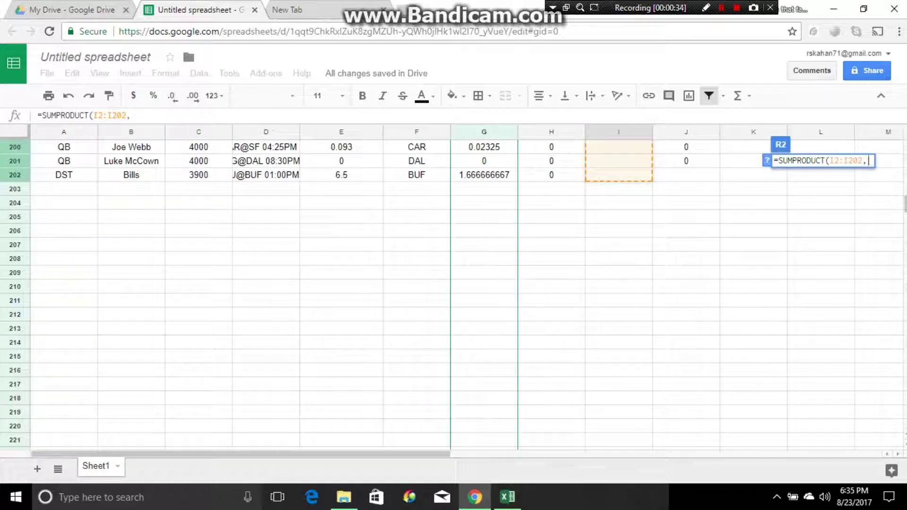
pyautogui.moveTo(198, 174); pyautogui.dragTo(208, 155)
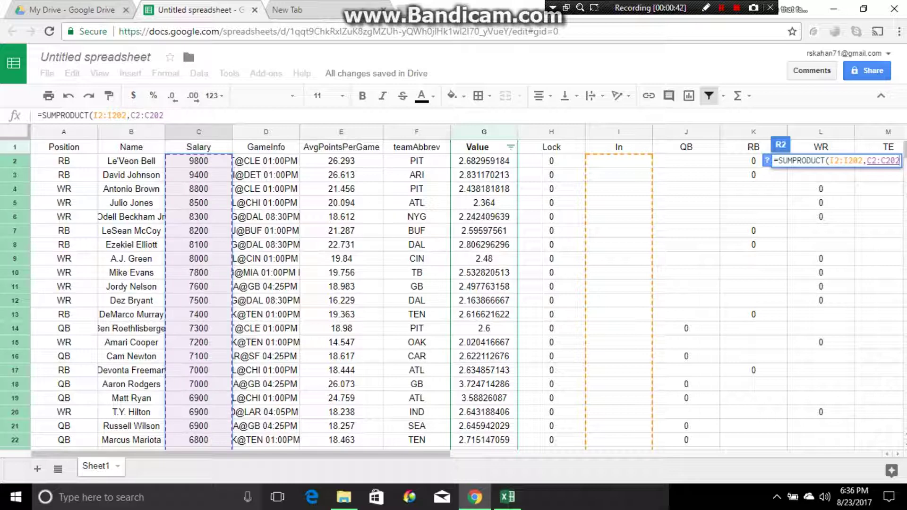
pyautogui.write(')')
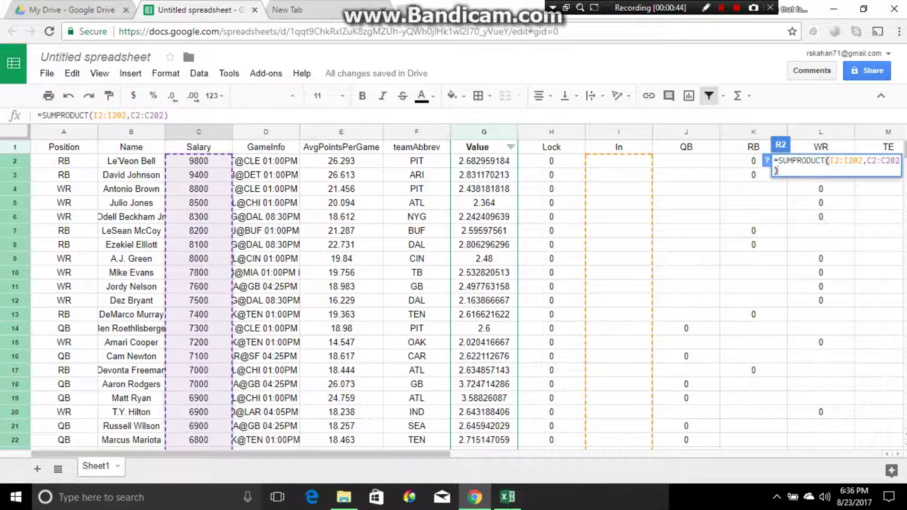
pyautogui.press('Return')
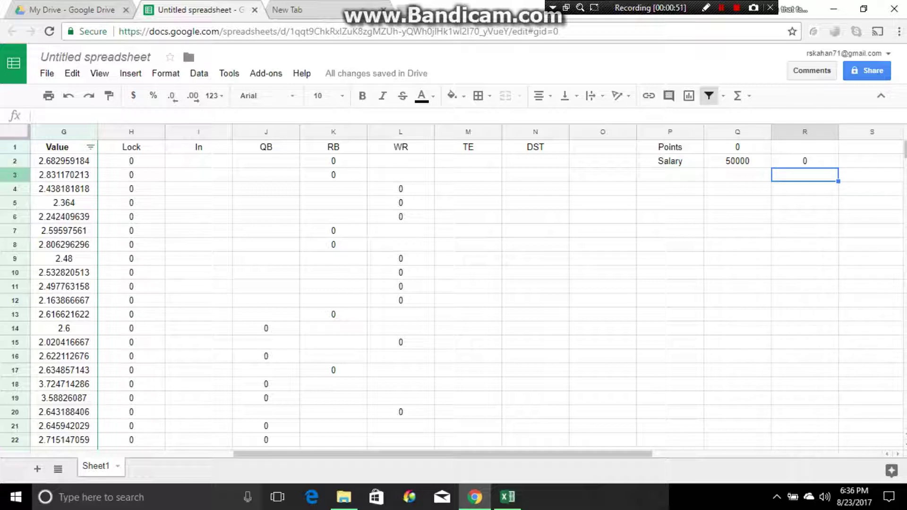
# Step: Add a Players label in P3 with a limit of 9 beside it in Q3
pyautogui.click(669, 174)
pyautogui.write('Players')
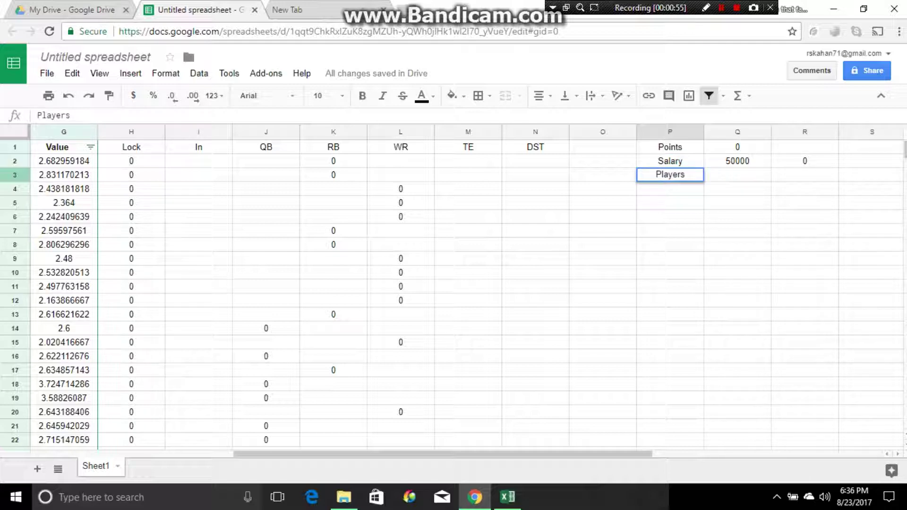
pyautogui.press('Tab')
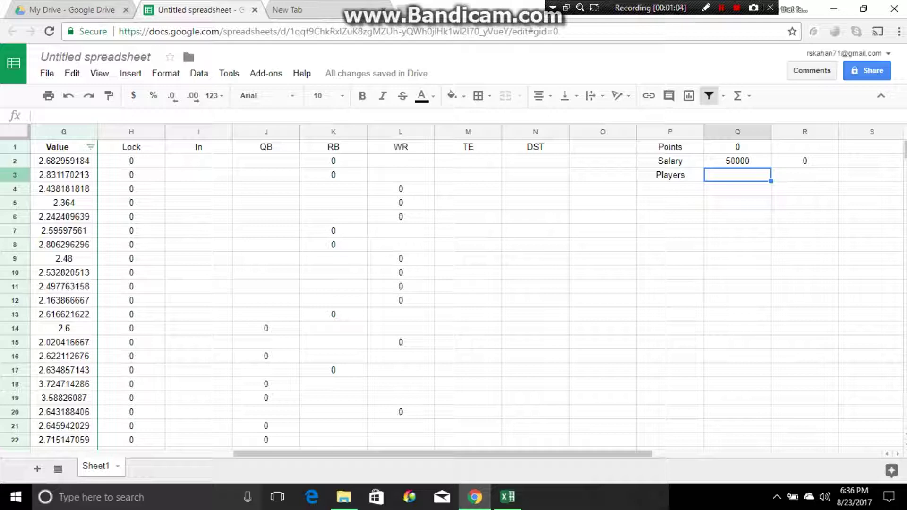
pyautogui.write('9')
pyautogui.press('Tab')
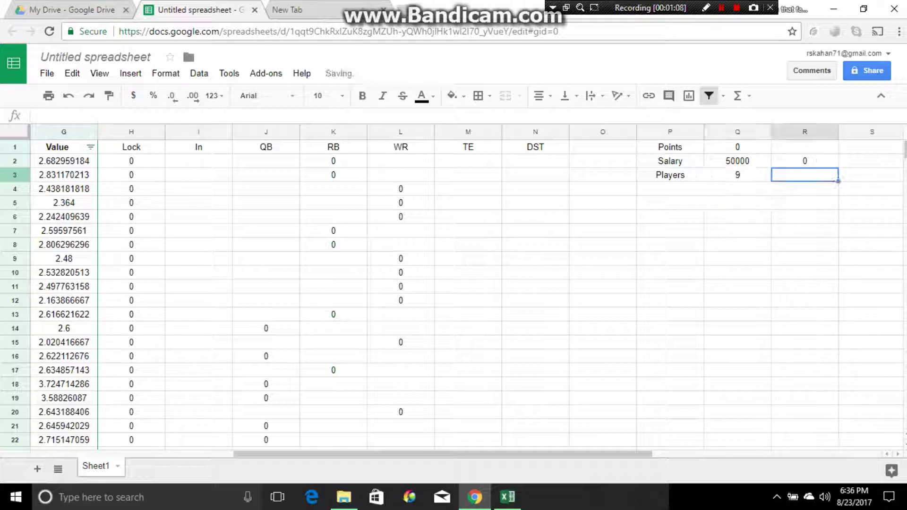
# Step: Enter =SUM(I2:I202) in R3 to count the selected players
pyautogui.write('=sum')
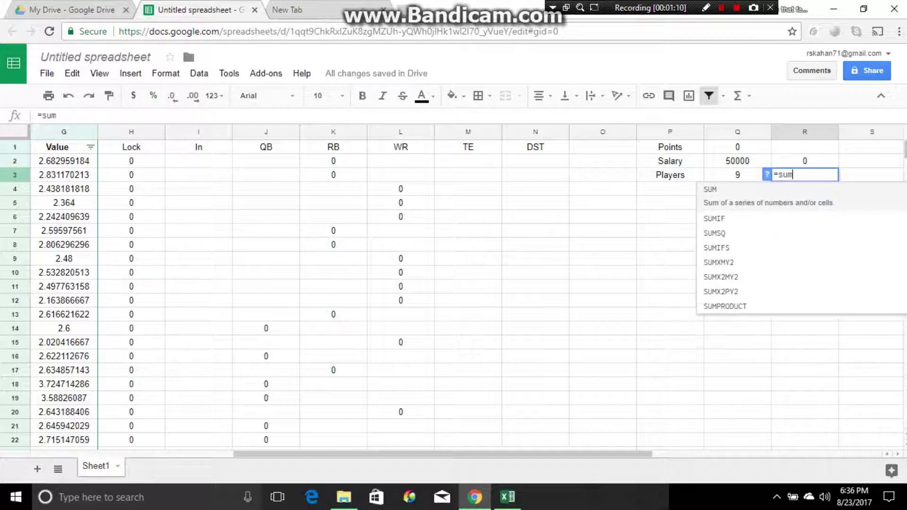
pyautogui.press('Tab')
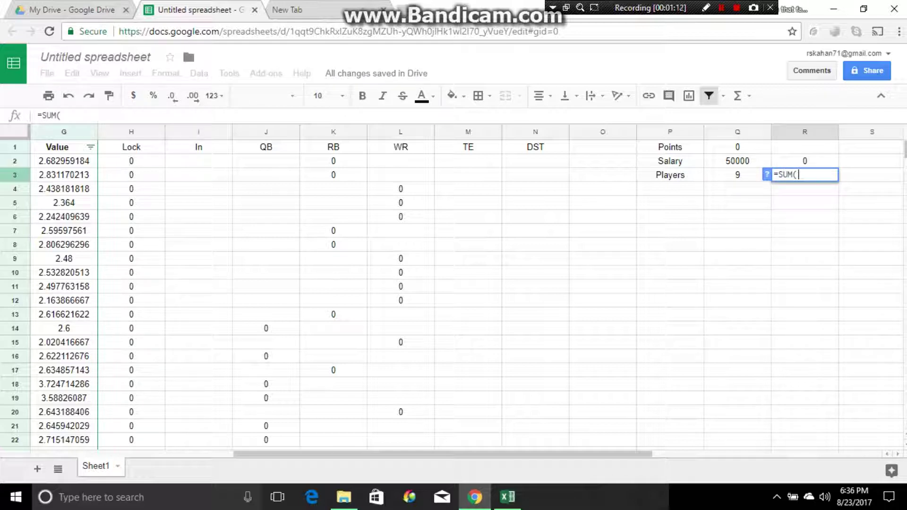
pyautogui.moveTo(199, 161); pyautogui.dragTo(198, 412)
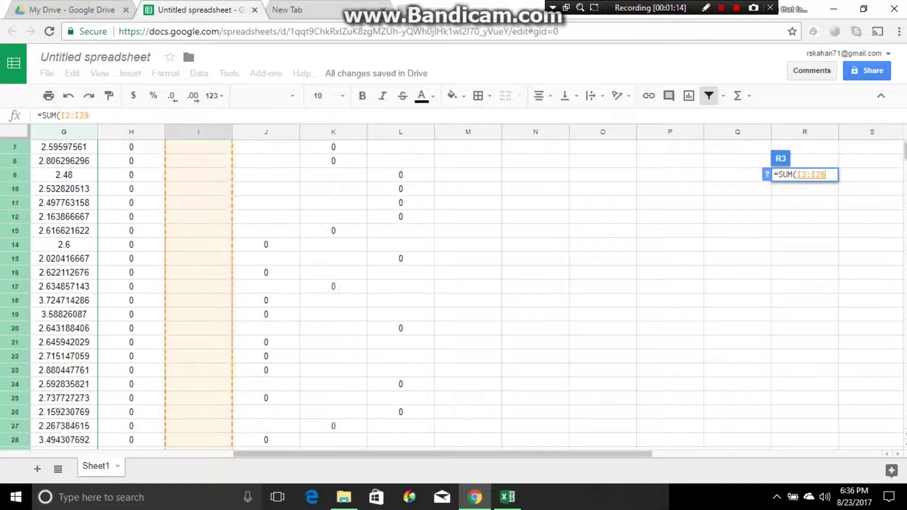
pyautogui.moveTo(198, 447); pyautogui.dragTo(198, 244)
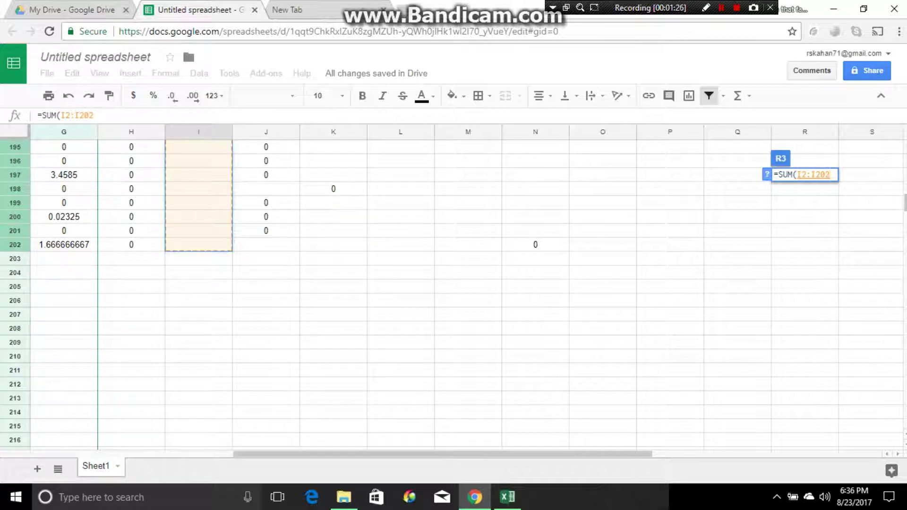
pyautogui.write(')')
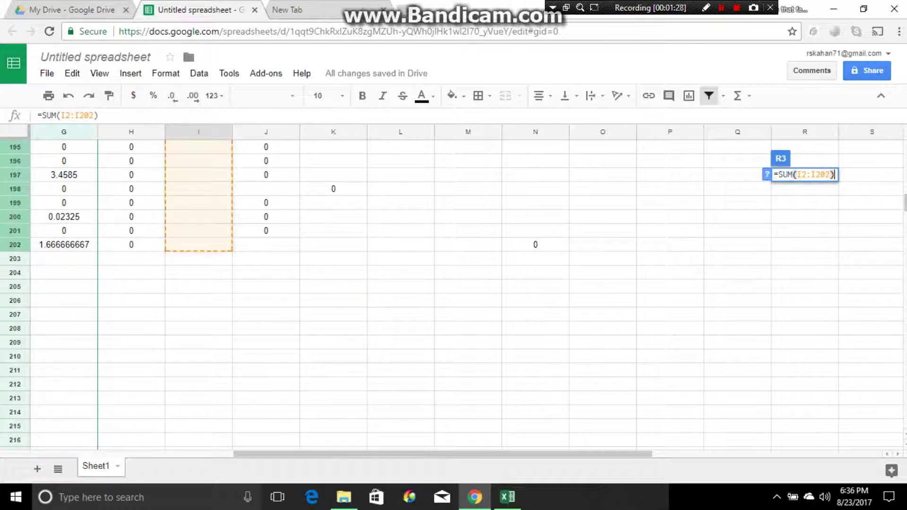
pyautogui.press('Return')
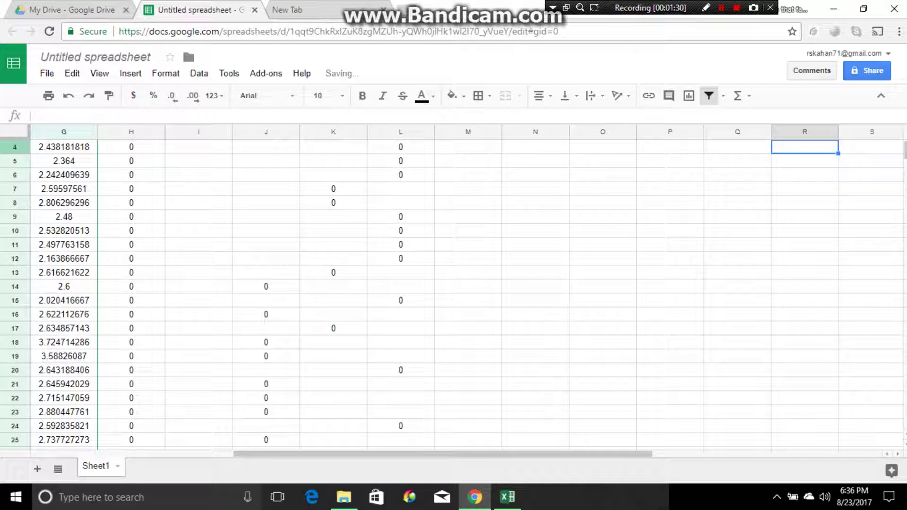
pyautogui.scroll(1, 467, 293)
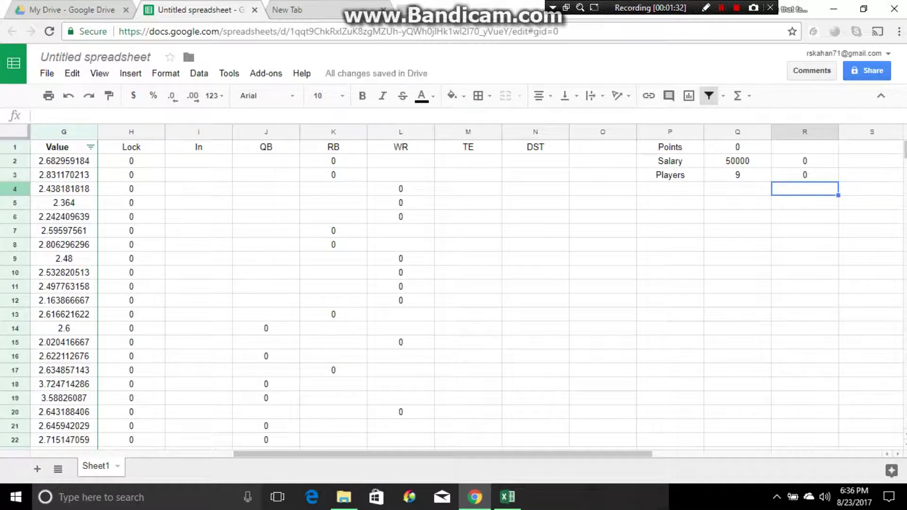
pyautogui.click(804, 175)
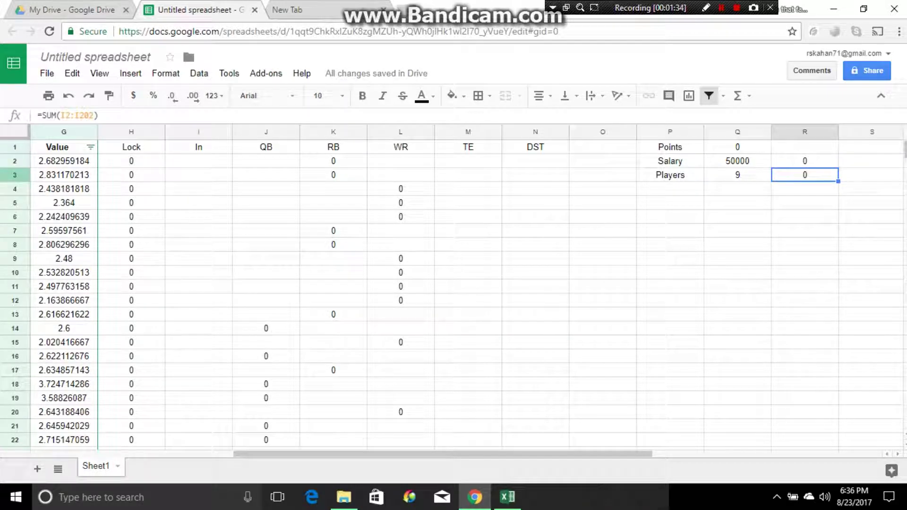
# Step: List the QB and RB position requirements in P7:Q8, with 1 for QB and 2 for RB
pyautogui.click(669, 230)
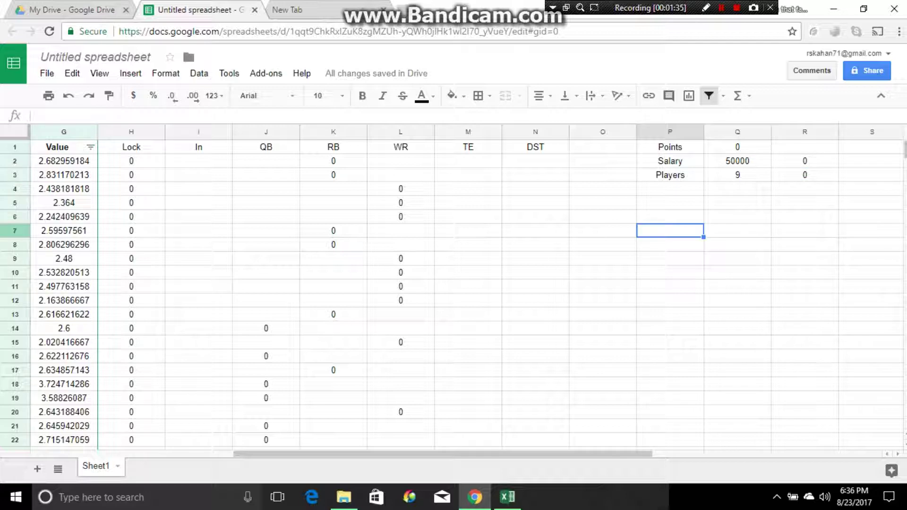
pyautogui.write('QB')
pyautogui.press('Tab')
pyautogui.write('1')
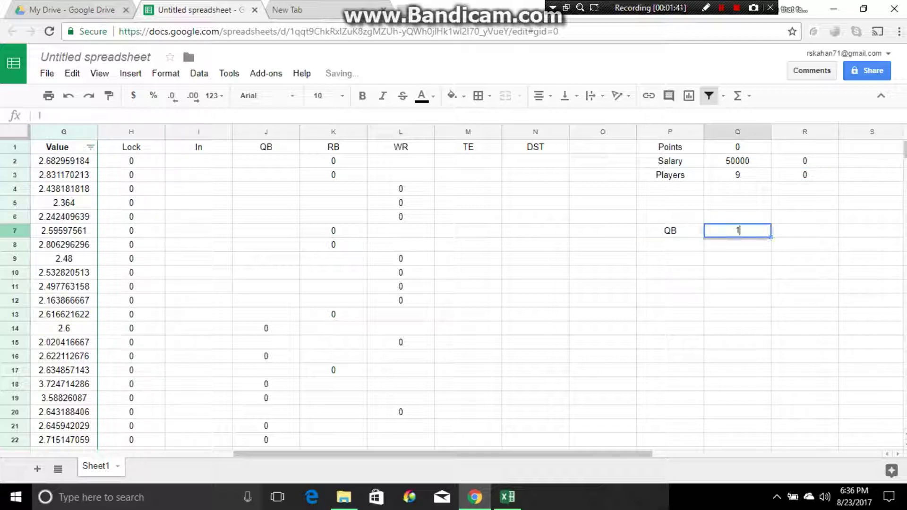
pyautogui.press('Return')
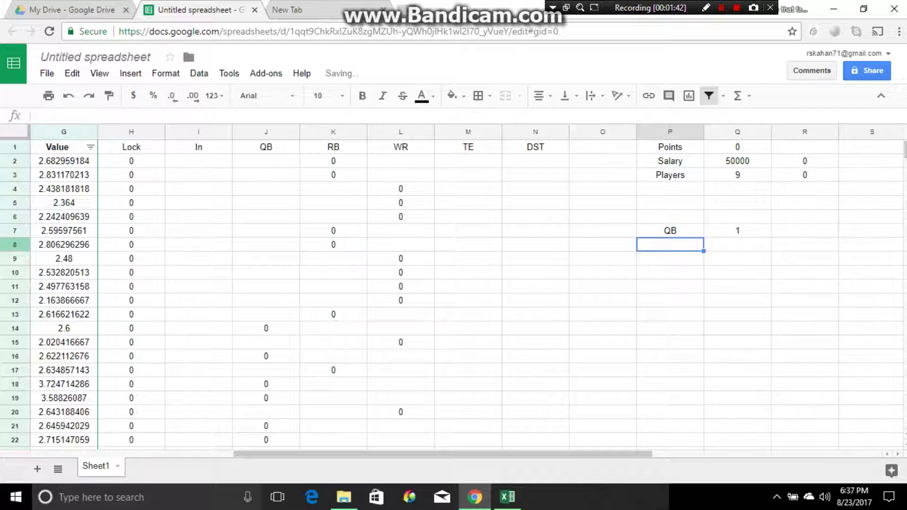
pyautogui.write('RB')
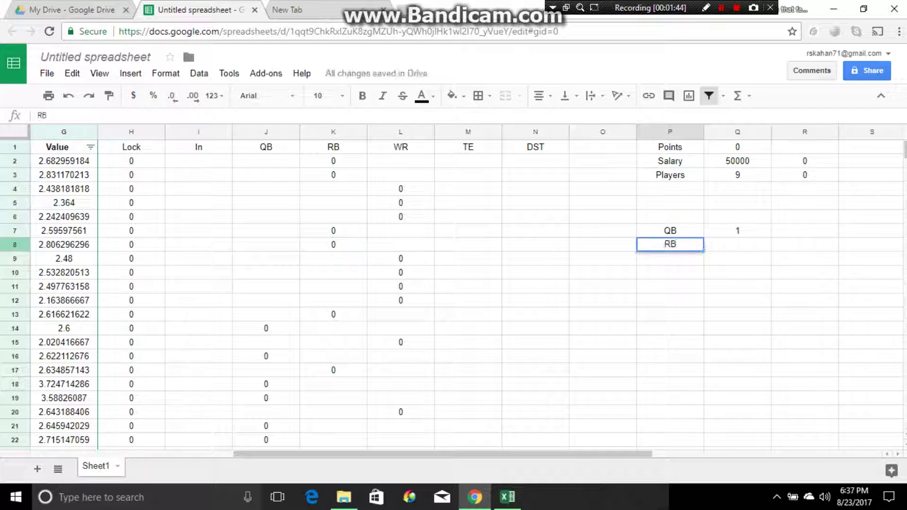
pyautogui.press('Tab')
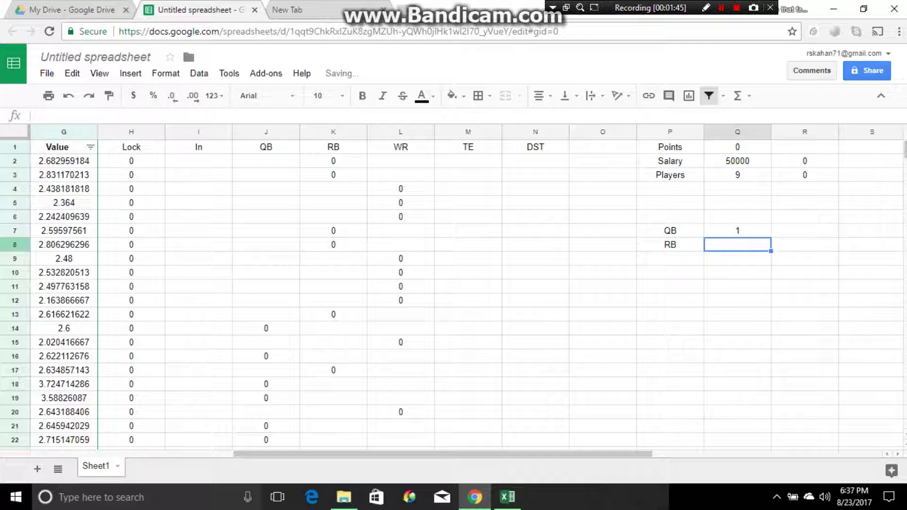
pyautogui.write('2')
pyautogui.press('Return')
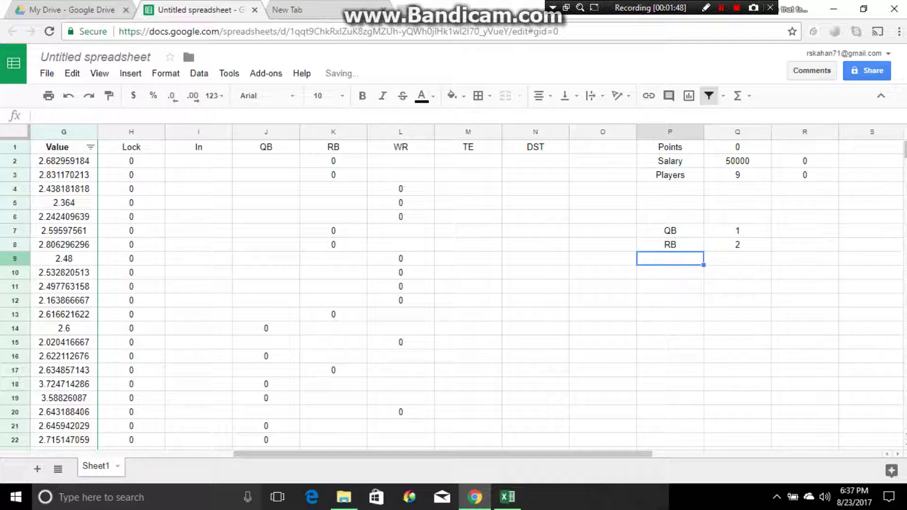
# Step: Add the remaining position requirements in P9:Q11: WR with 3, TE with 1 and DST with 1
pyautogui.write('WR')
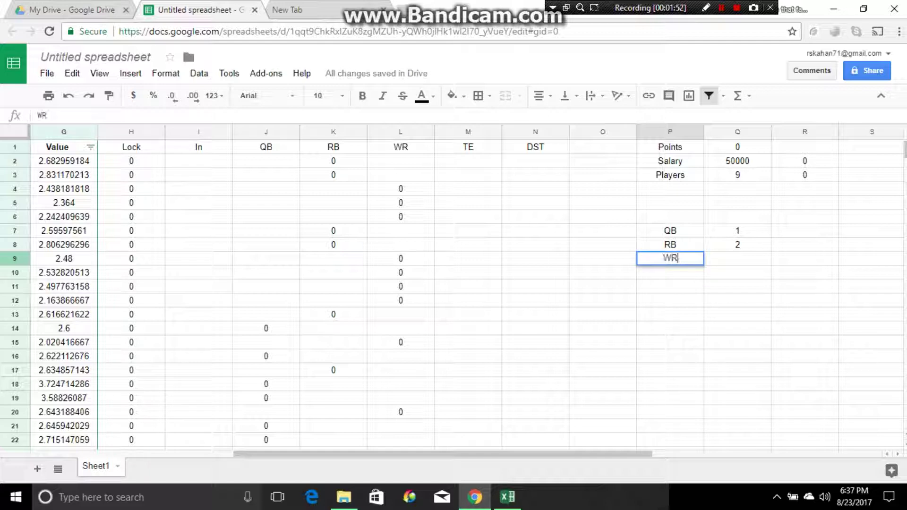
pyautogui.press('Tab')
pyautogui.write('3')
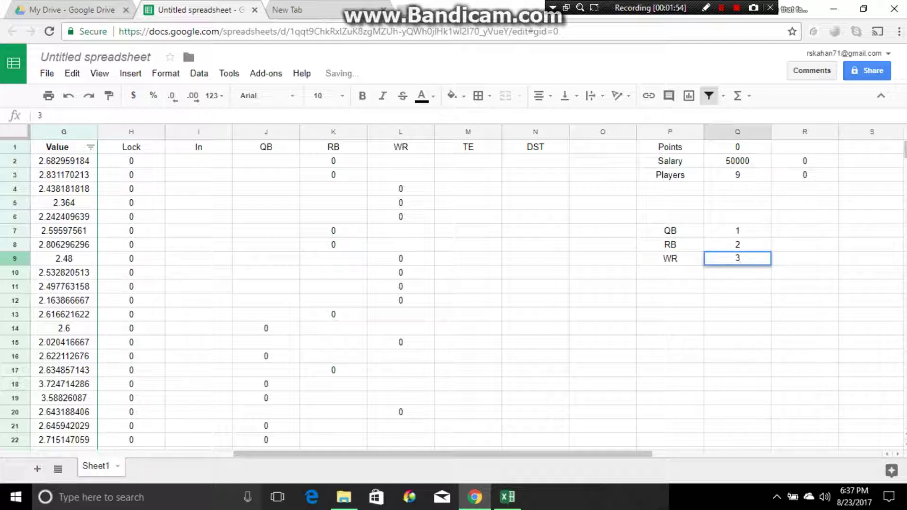
pyautogui.press('Return')
pyautogui.write('TE')
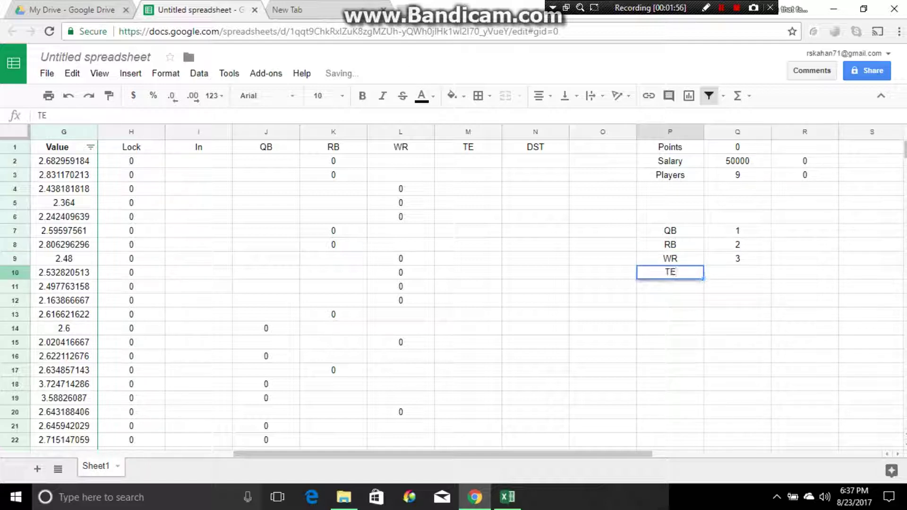
pyautogui.press('Tab')
pyautogui.write('1')
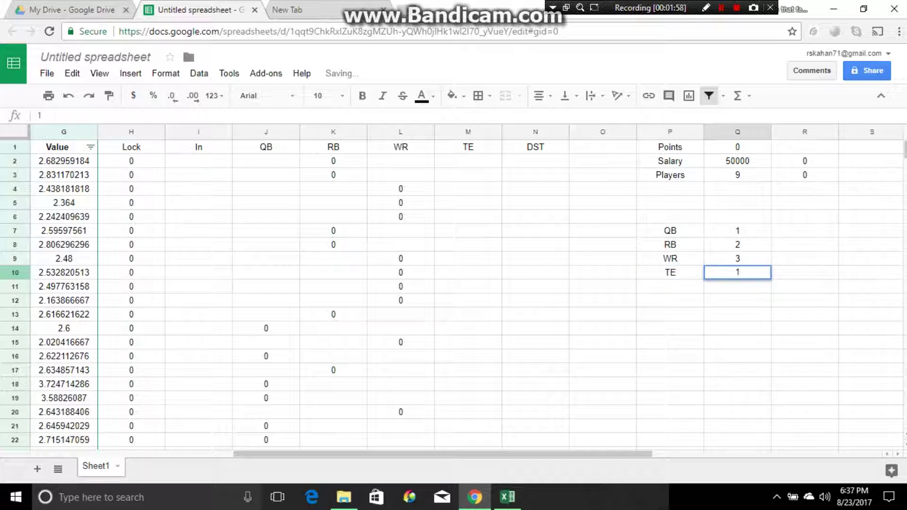
pyautogui.press('Return')
pyautogui.write('D')
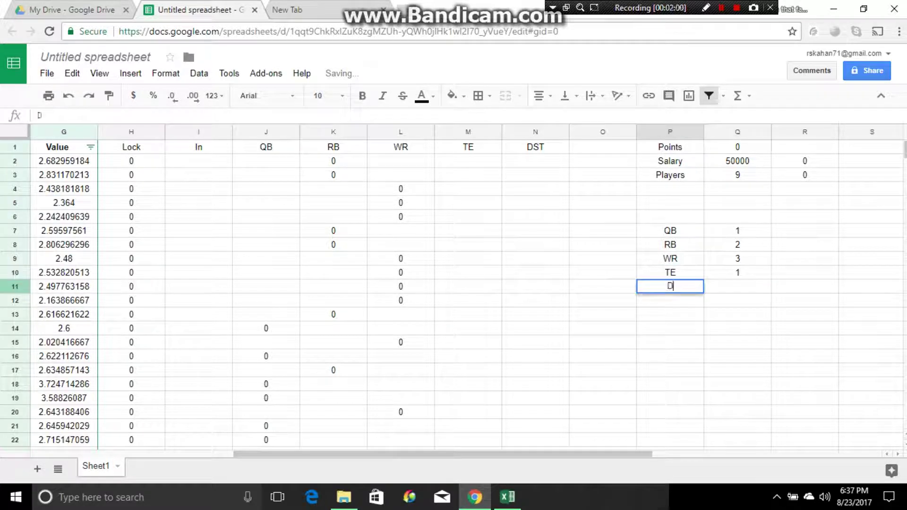
pyautogui.write('ST')
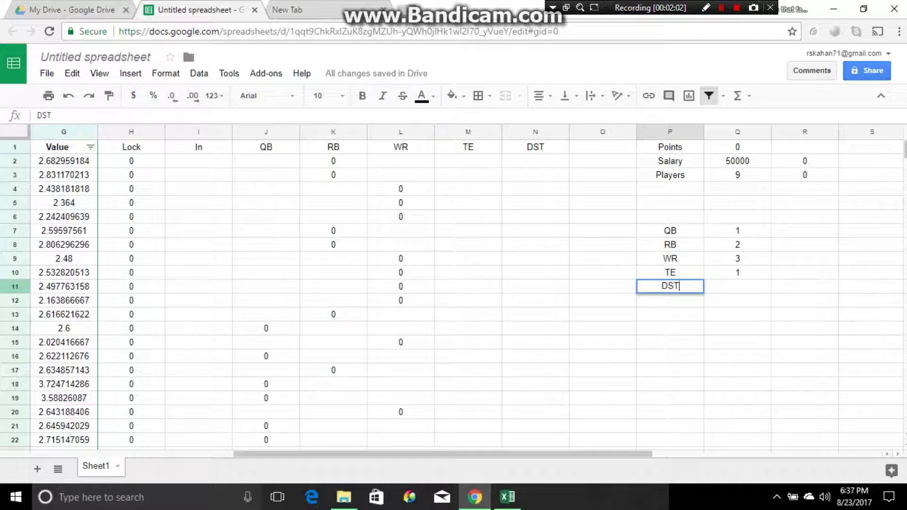
pyautogui.press('Tab')
pyautogui.write('1')
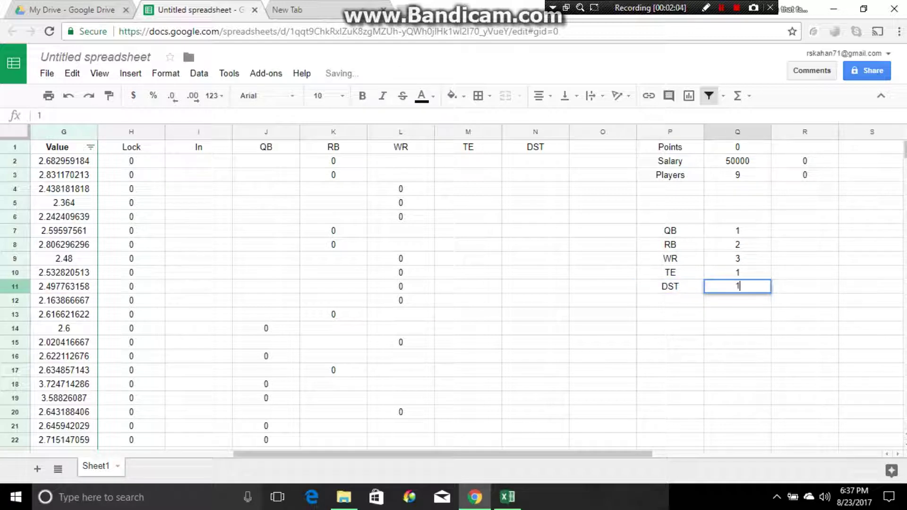
# Step: Enter =SUM(J2:J202) in R7 to total the selected QBs
pyautogui.click(804, 230)
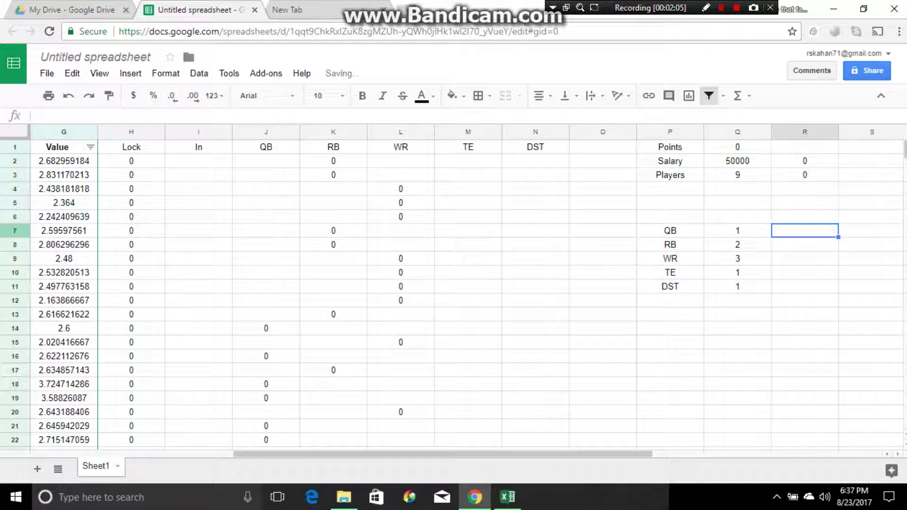
pyautogui.write('=sum(')
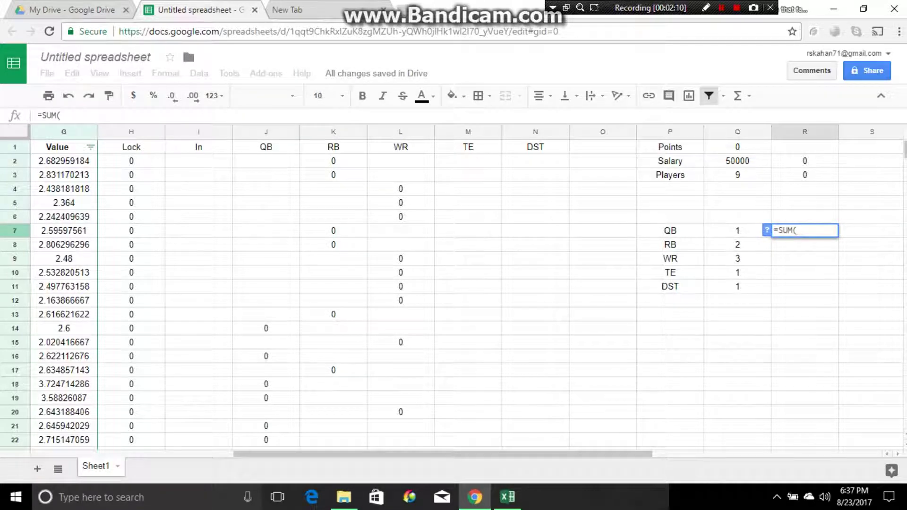
pyautogui.click(266, 161)
pyautogui.moveTo(266, 160); pyautogui.dragTo(266, 412)
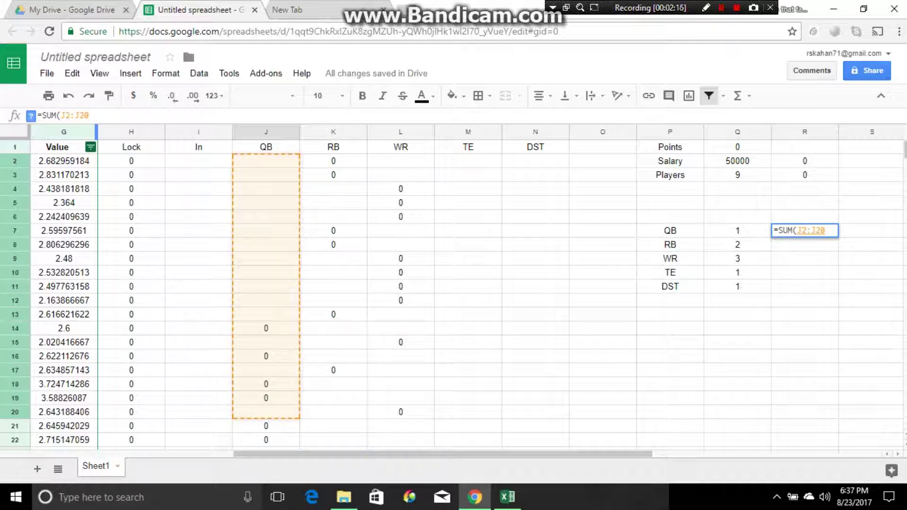
pyautogui.write('2')
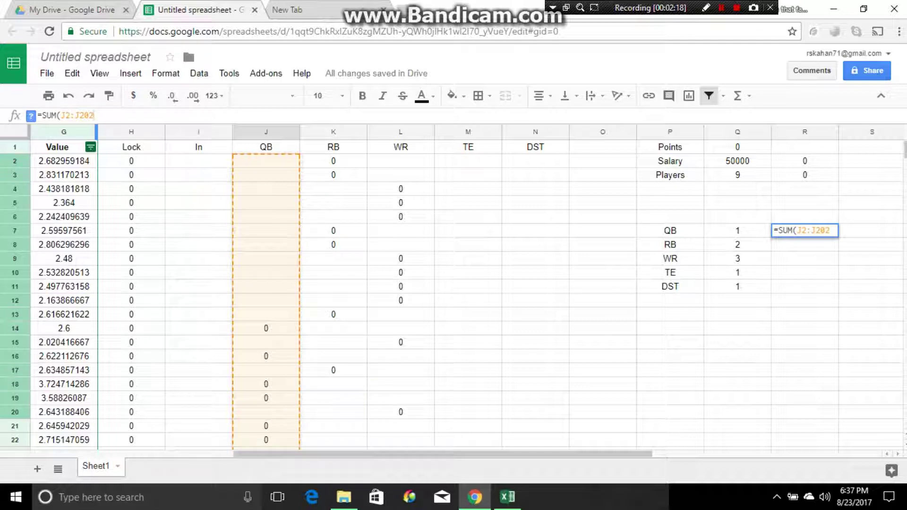
pyautogui.press('Return')
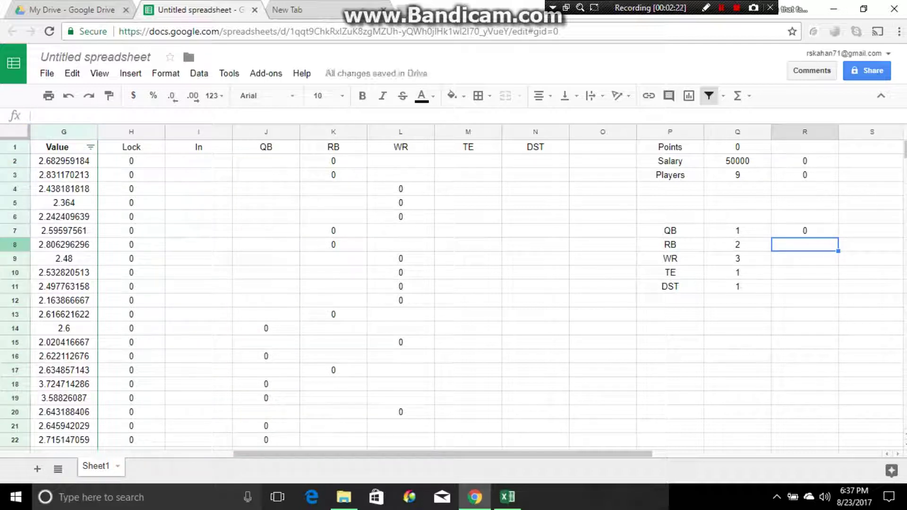
pyautogui.moveTo(333, 160); pyautogui.dragTo(333, 244)
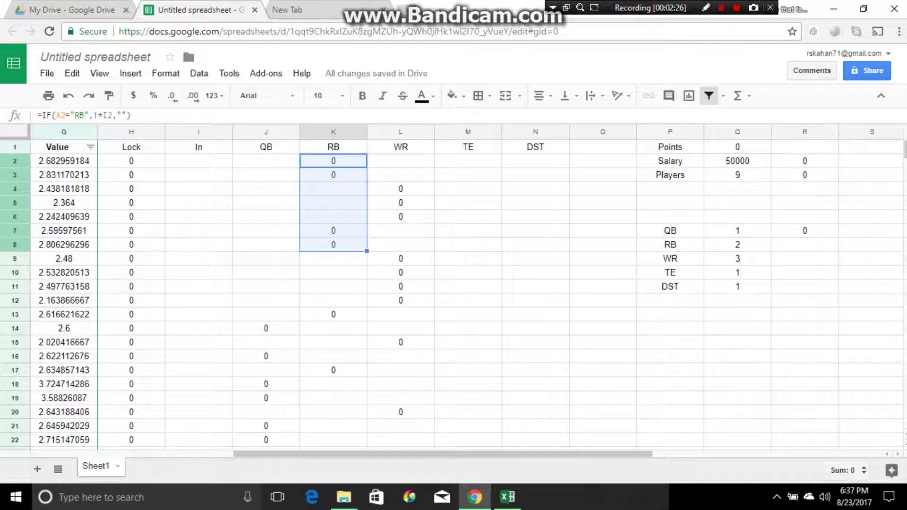
pyautogui.click(535, 259)
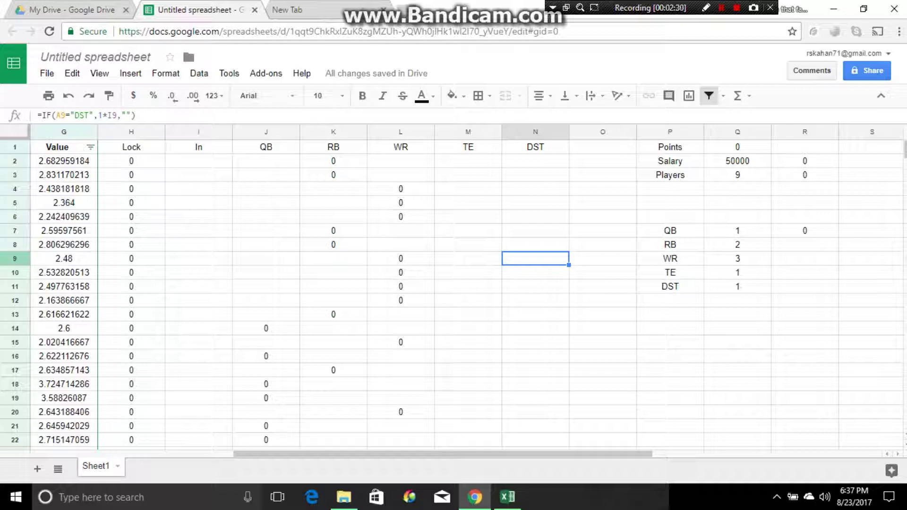
pyautogui.moveTo(333, 146); pyautogui.dragTo(333, 369)
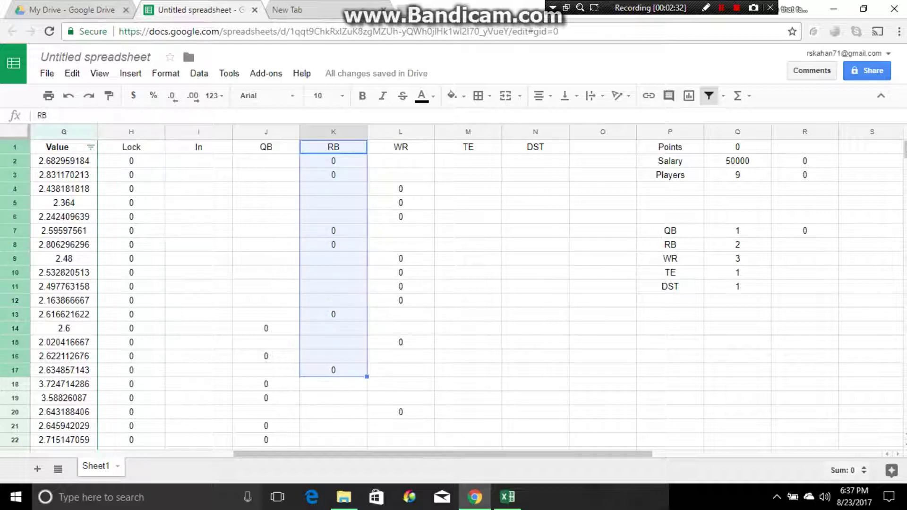
pyautogui.click(670, 356)
pyautogui.click(804, 244)
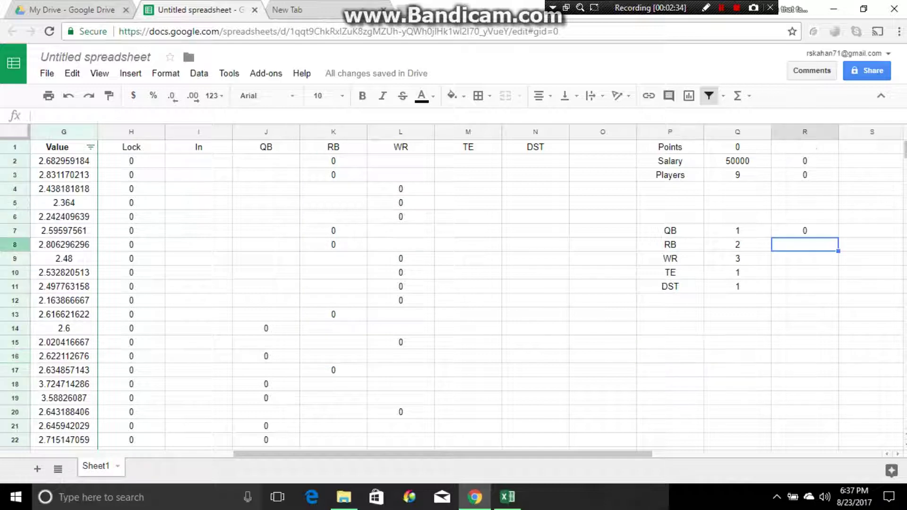
pyautogui.write('=')
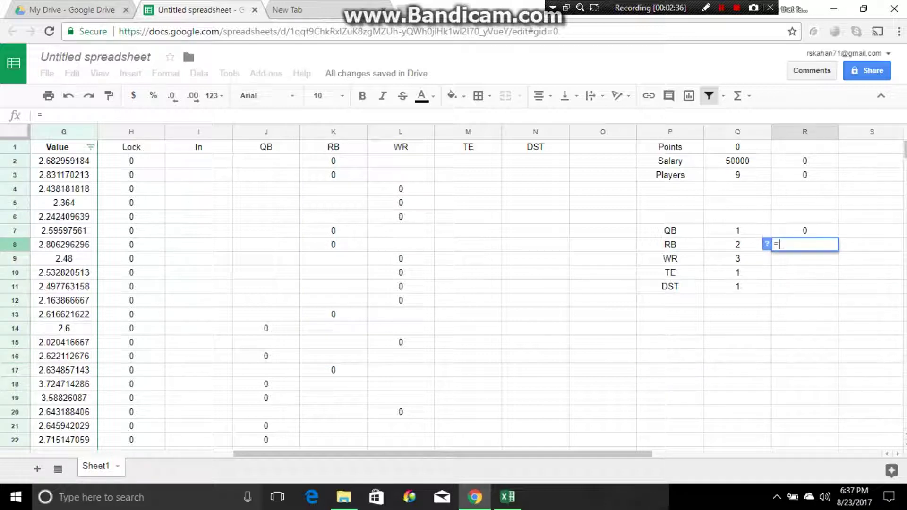
pyautogui.write('sum')
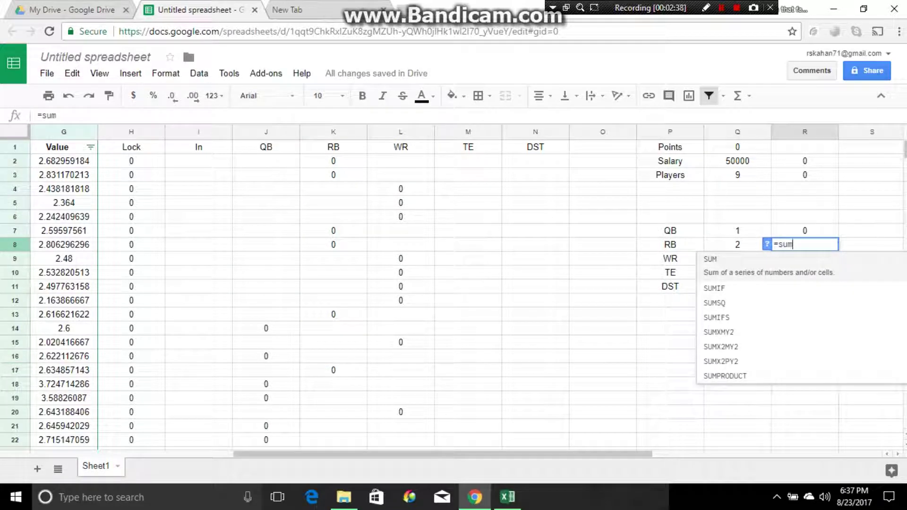
pyautogui.press('Return')
pyautogui.moveTo(333, 160); pyautogui.dragTo(333, 245)
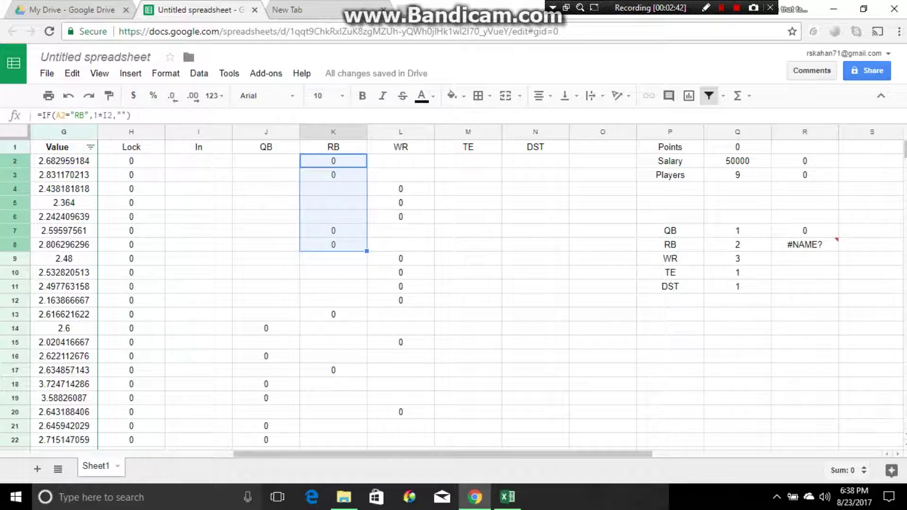
pyautogui.click(804, 244)
pyautogui.press('Delete')
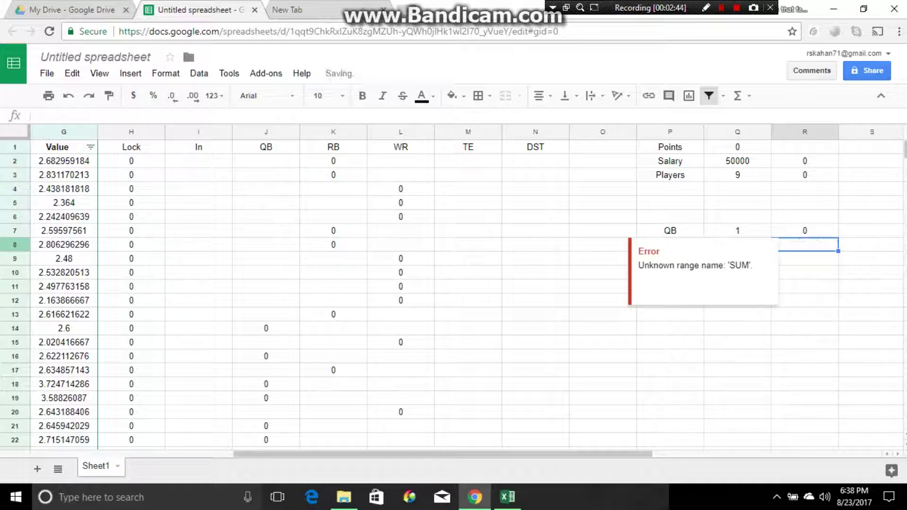
# Step: Enter =SUM(K2:K202) in R8 to total the selected RBs
pyautogui.write('=sum(')
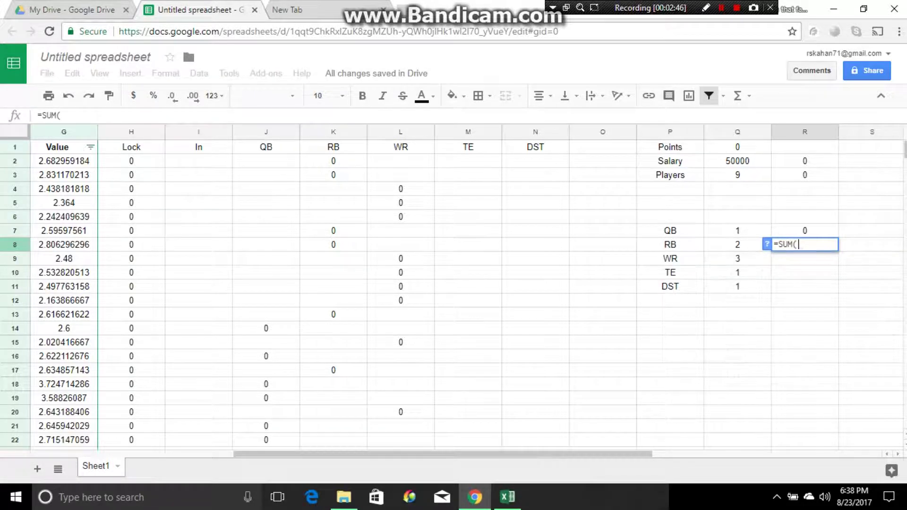
pyautogui.moveTo(333, 161); pyautogui.dragTo(333, 230)
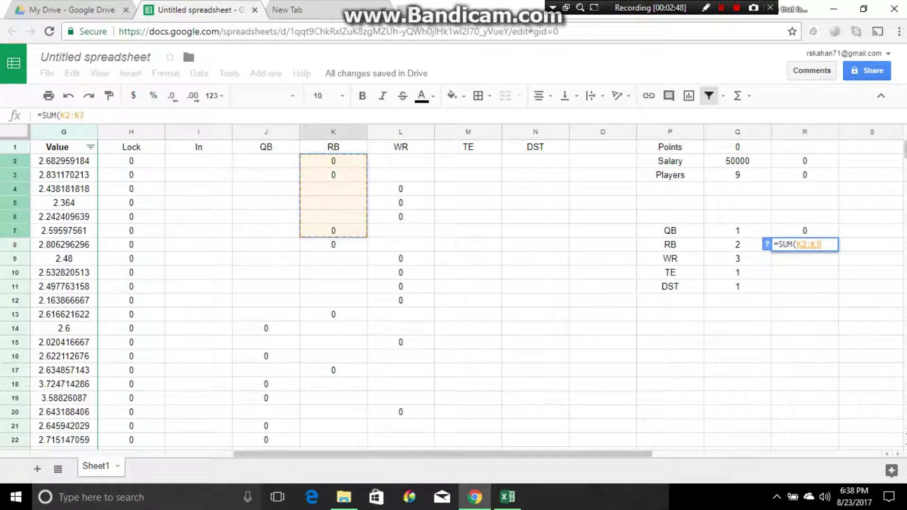
pyautogui.press('BackSpace')
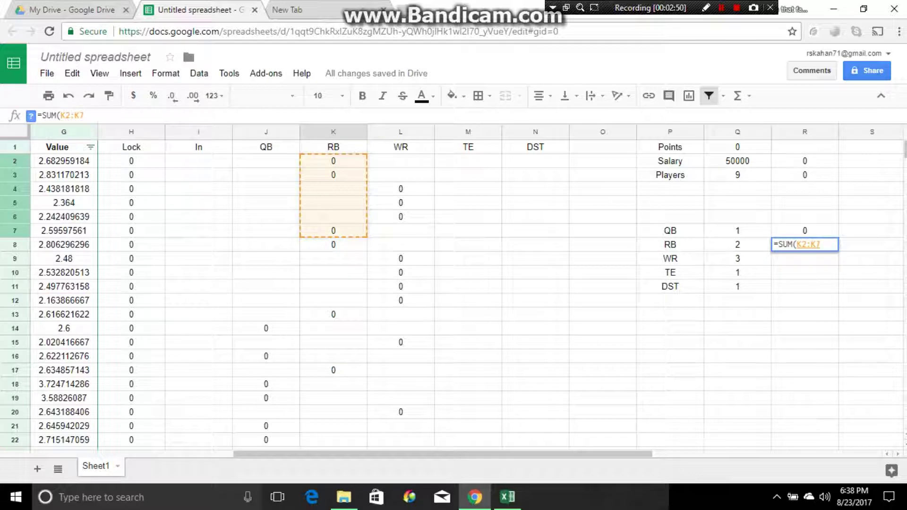
pyautogui.write('202')
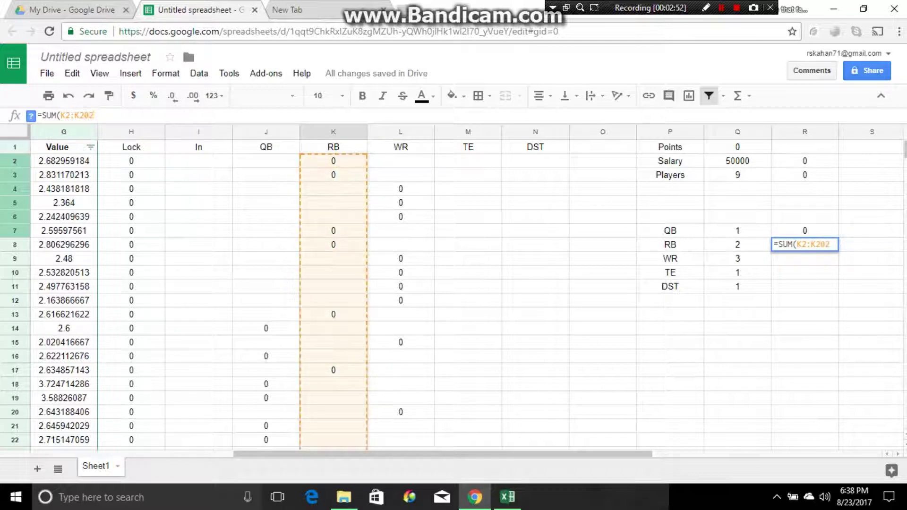
pyautogui.write(')')
pyautogui.press('Return')
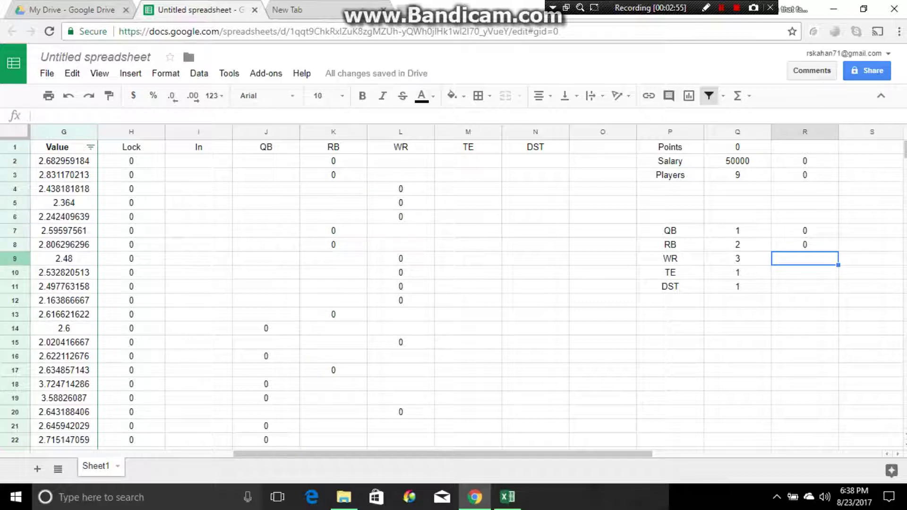
# Step: Enter =SUM(L2:L202) in R9 to total the selected WRs
pyautogui.write('=sum')
pyautogui.press('Tab')
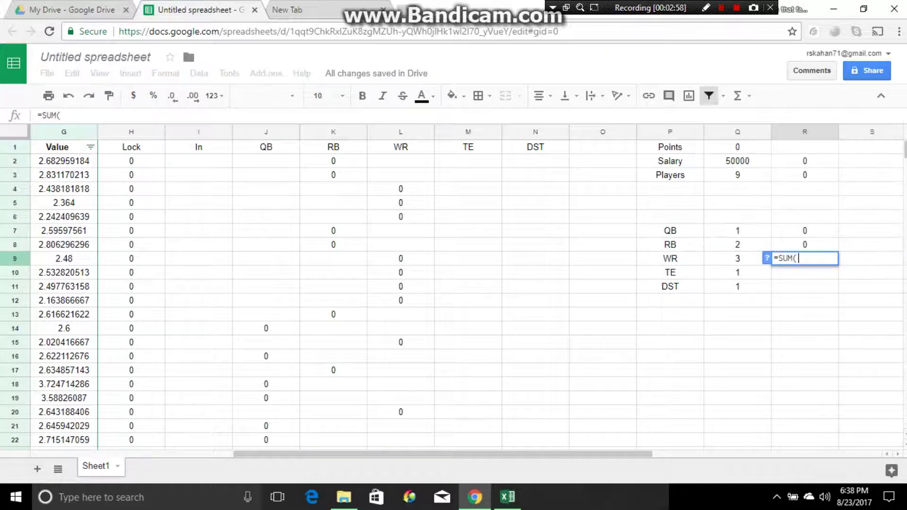
pyautogui.moveTo(400, 160); pyautogui.dragTo(401, 244)
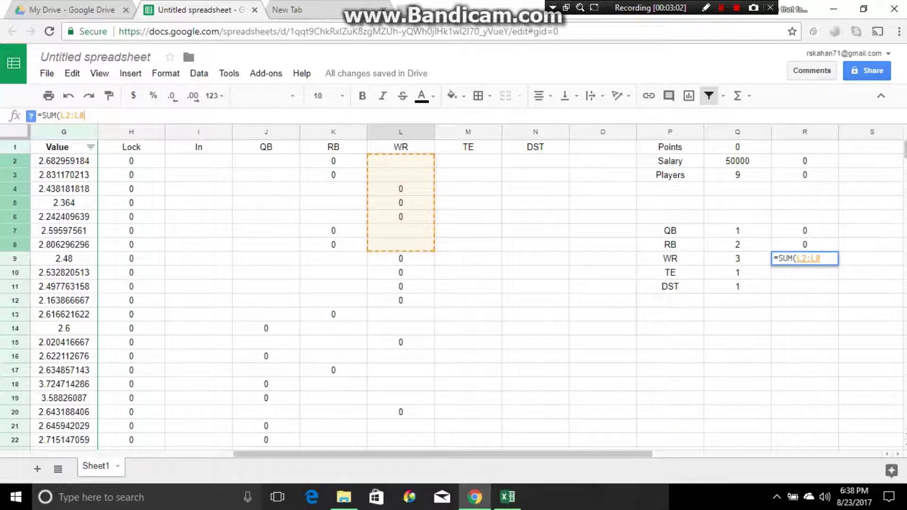
pyautogui.press('BackSpace')
pyautogui.write('202')
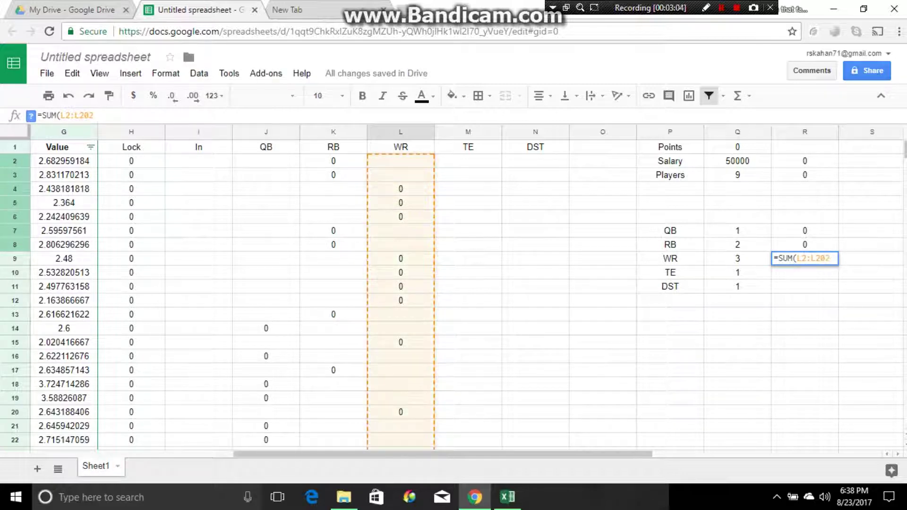
pyautogui.press('Return')
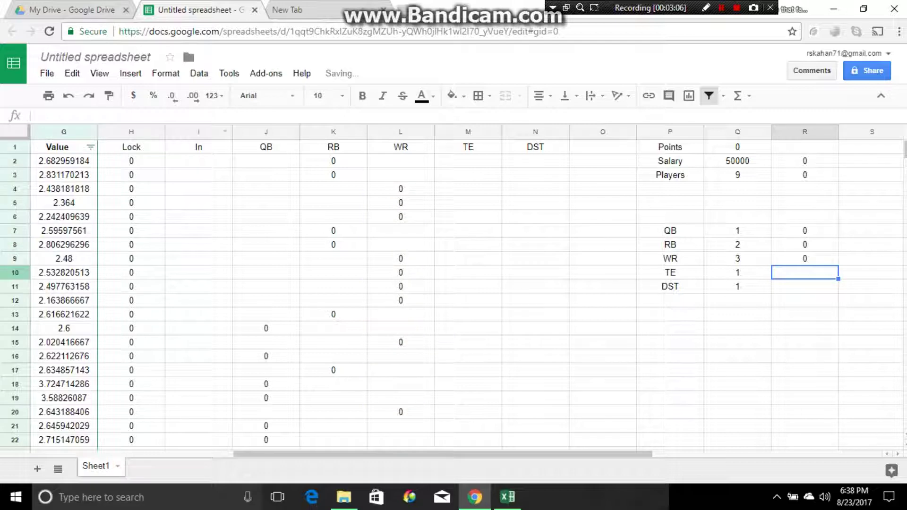
# Step: Enter a SUM formula in R10 over the TE column, starting from M2, to total the selected TEs
pyautogui.write('=SUM(')
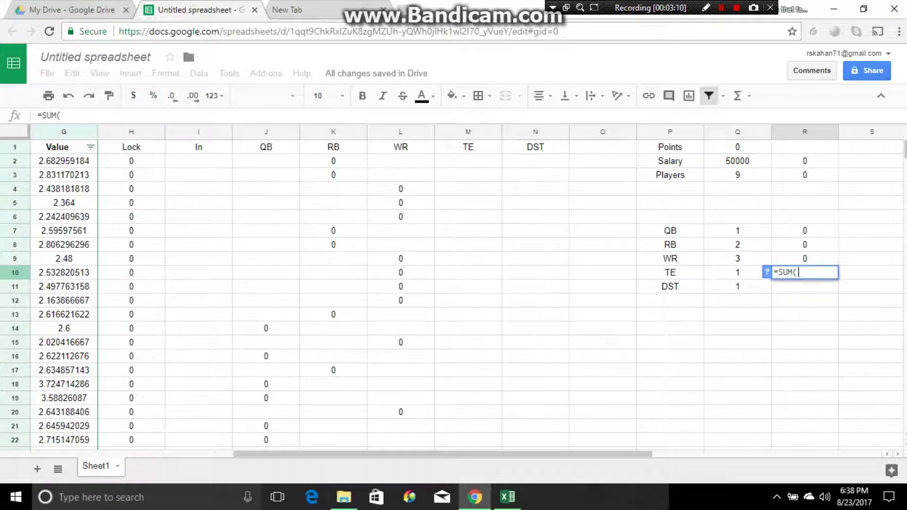
pyautogui.moveTo(468, 160); pyautogui.dragTo(468, 244)
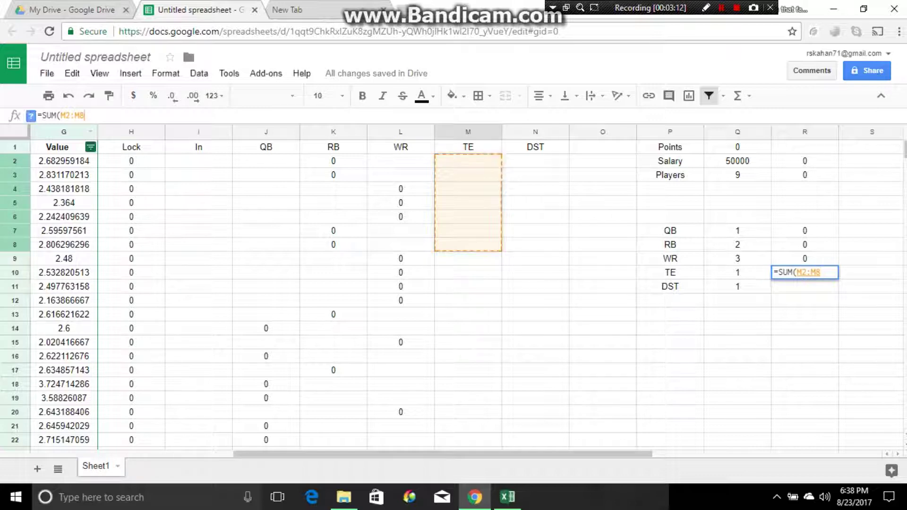
pyautogui.hotkey('ctrl', 'shift', 'Down')
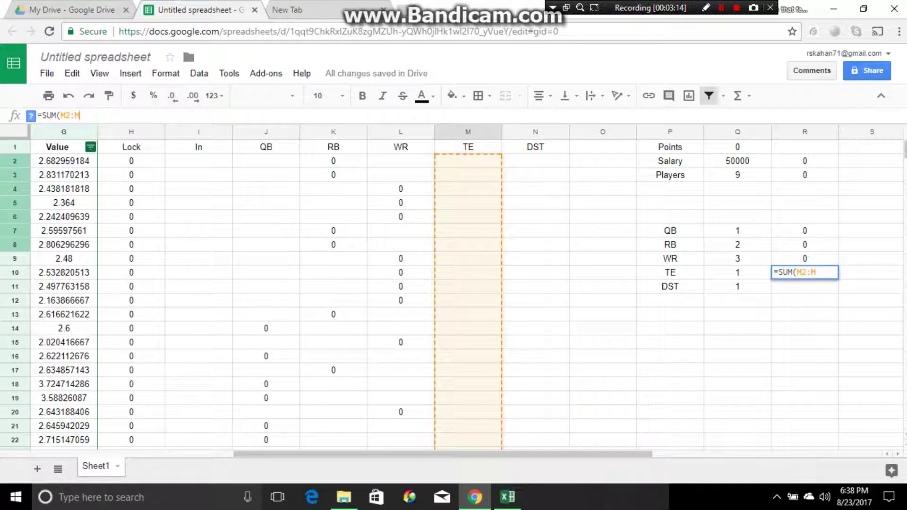
pyautogui.write(')')
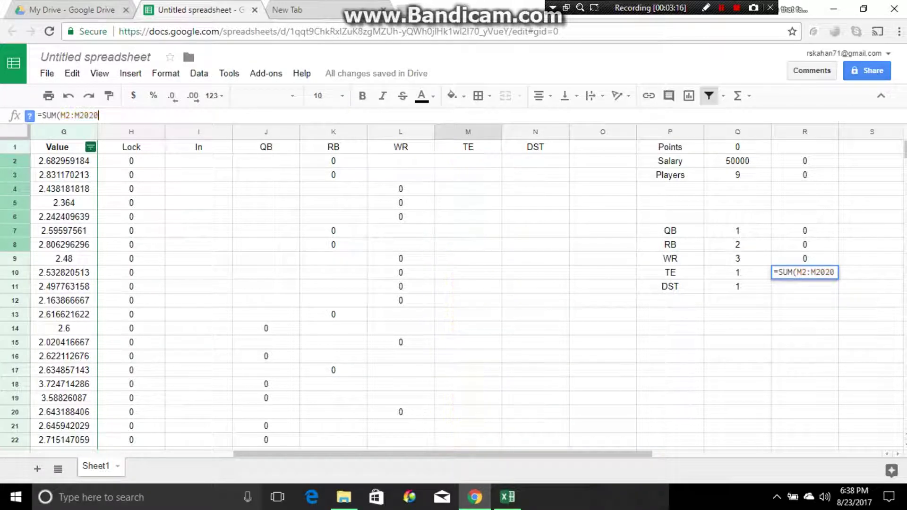
pyautogui.press('Return')
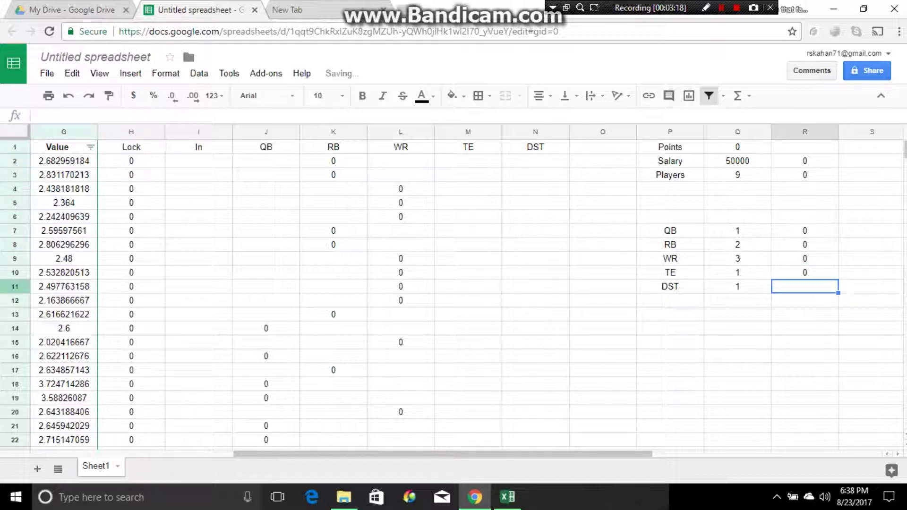
# Step: Enter =SUM(N2:N202) in R11 to total the selected DSTs
pyautogui.write('=SUM(')
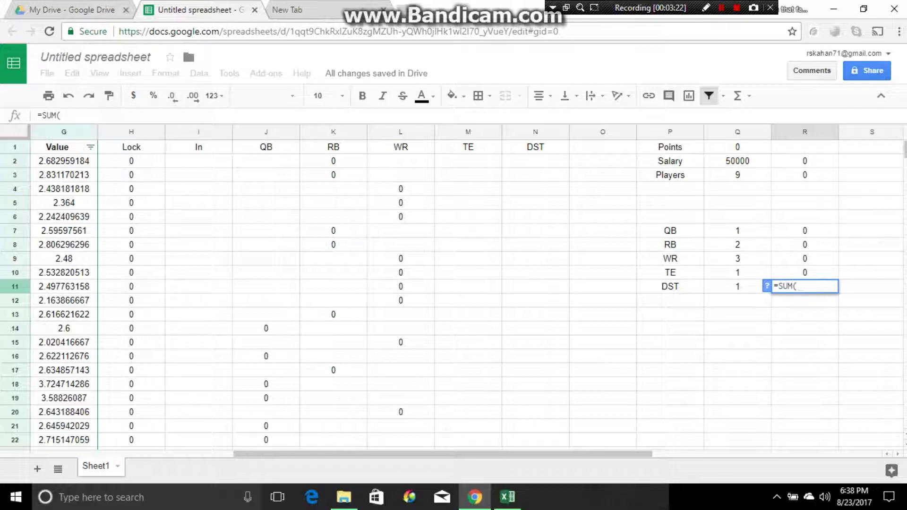
pyautogui.moveTo(535, 161); pyautogui.dragTo(535, 231)
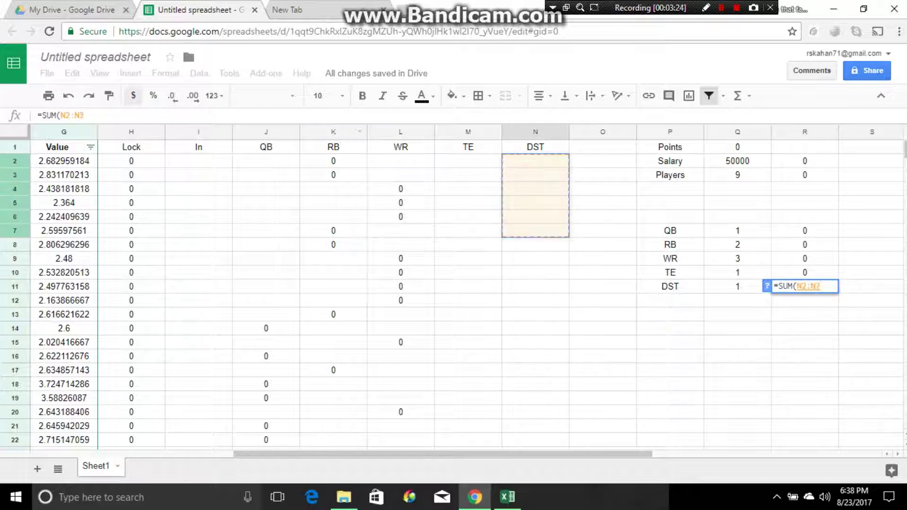
pyautogui.click(84, 115)
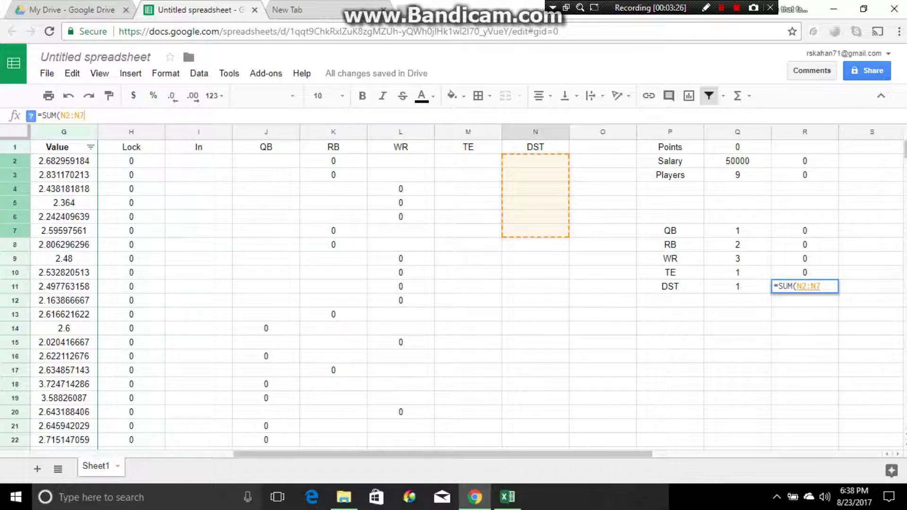
pyautogui.hotkey('ctrl', 'shift', 'Down')
pyautogui.write(')')
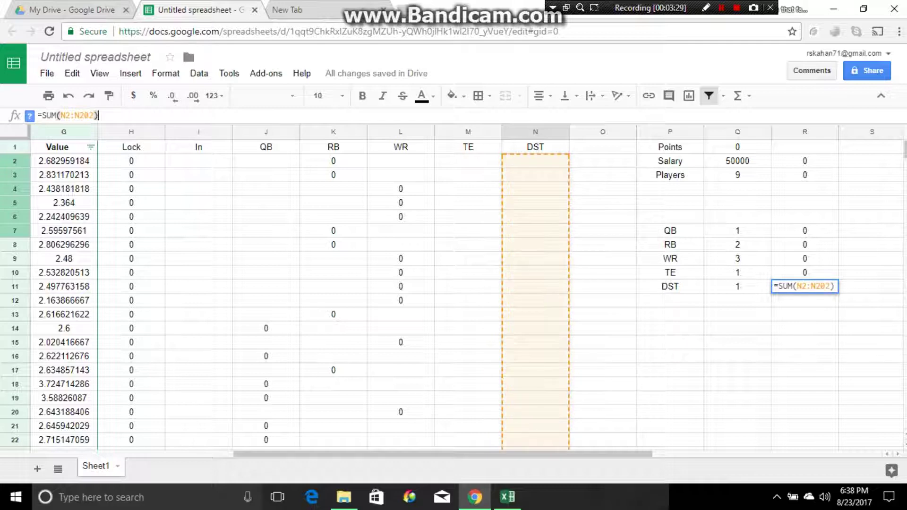
pyautogui.press('Return')
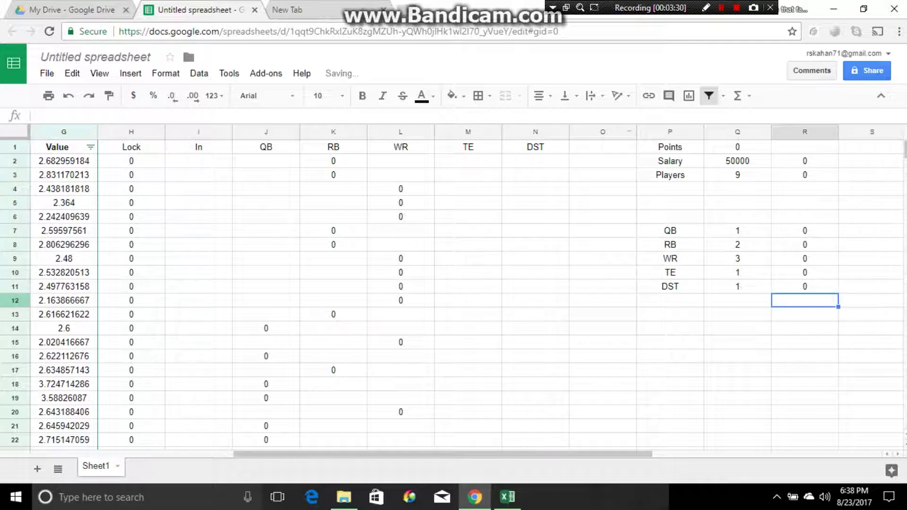
# Step: Enter the upper position limits in column S: 3 for RB in S8, 4 for WR in S9 and 2 for TE in S10
pyautogui.click(871, 231)
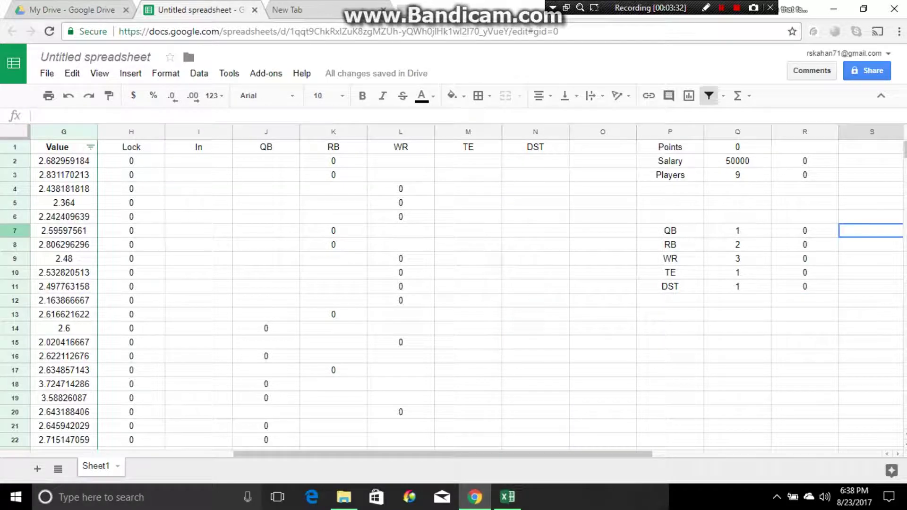
pyautogui.click(870, 244)
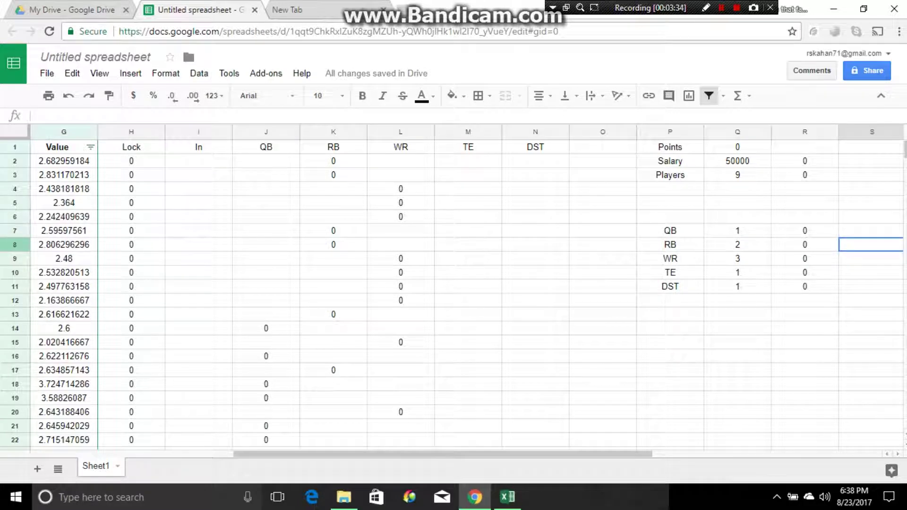
pyautogui.write('3')
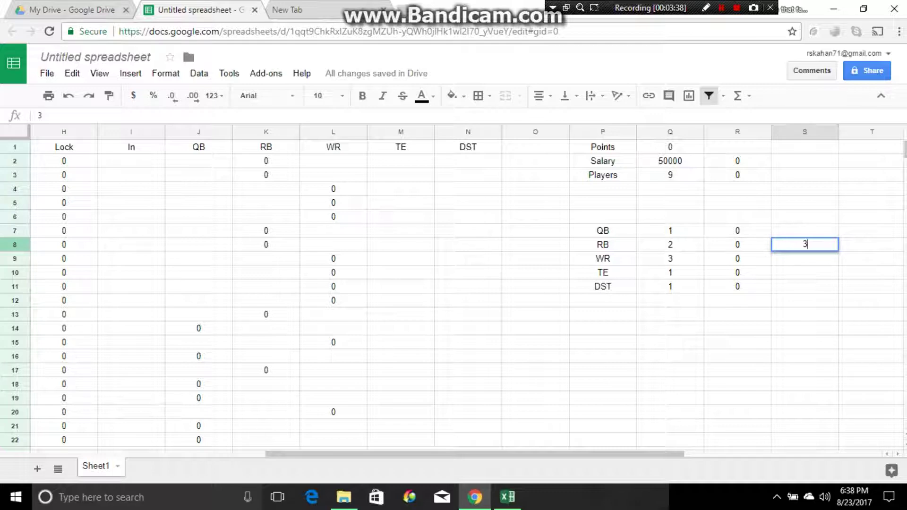
pyautogui.press('Return')
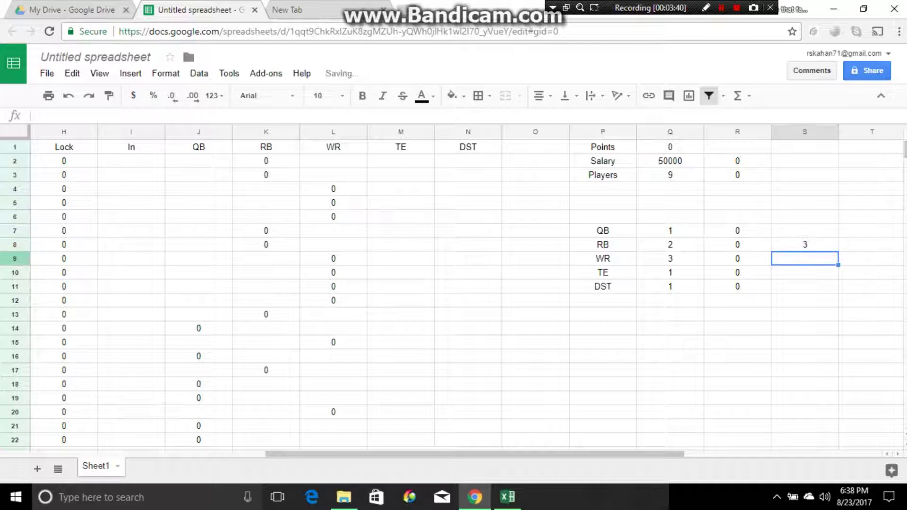
pyautogui.write('4')
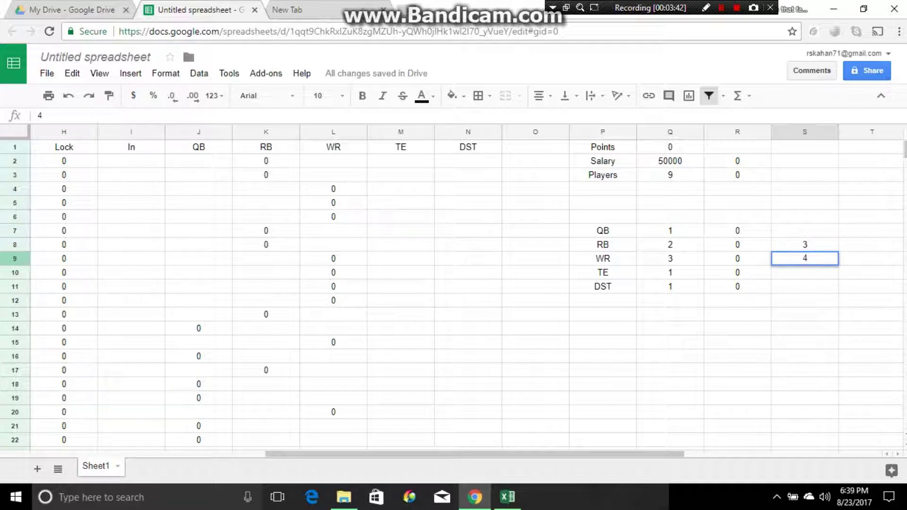
pyautogui.press('Return')
pyautogui.write('2')
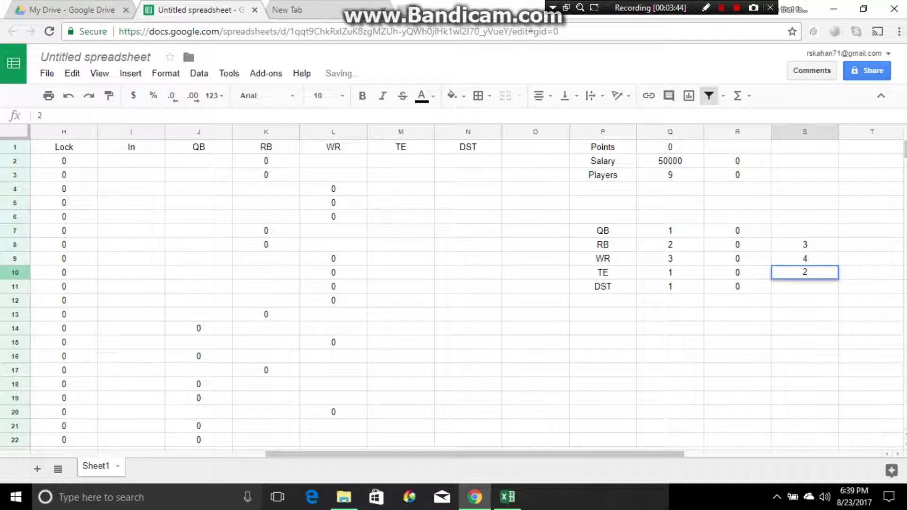
pyautogui.click(804, 356)
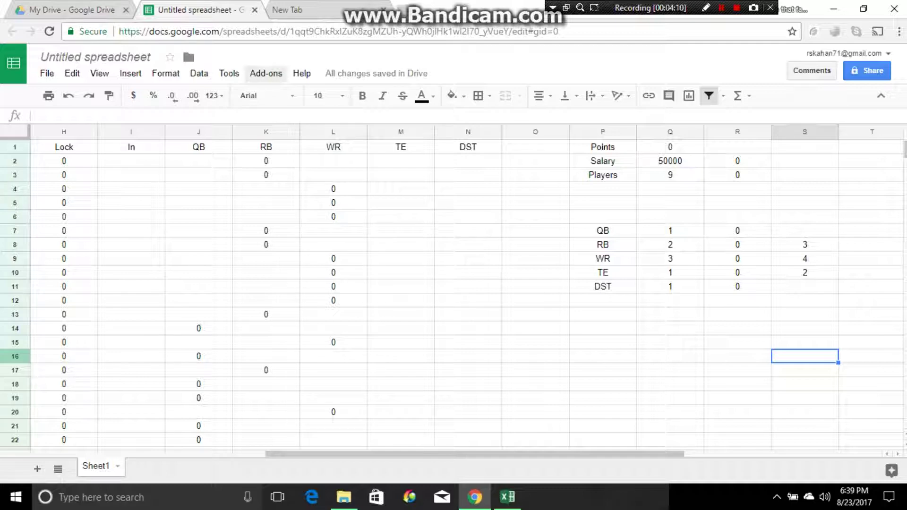
# Step: Open the OpenSolver add-on's sidebar and set the Points total in Q1 as the objective cell
pyautogui.click(266, 73)
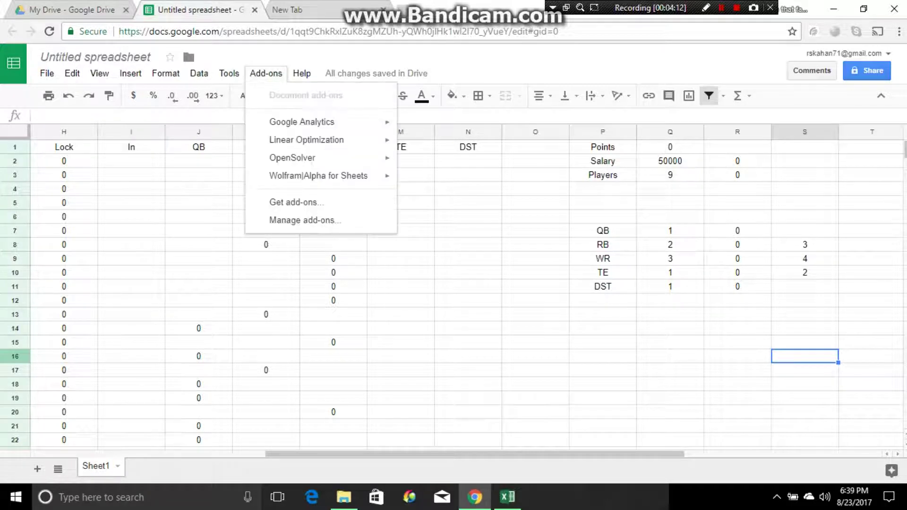
pyautogui.moveTo(330, 158)
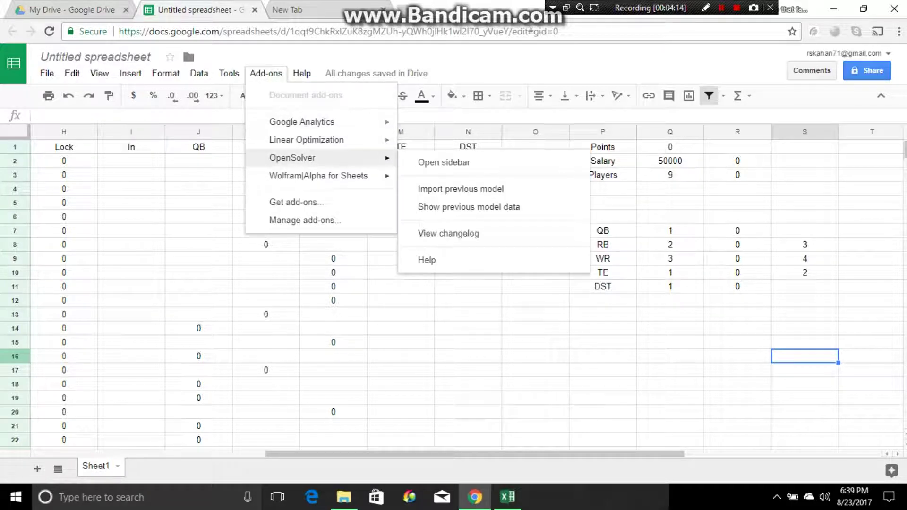
pyautogui.click(444, 162)
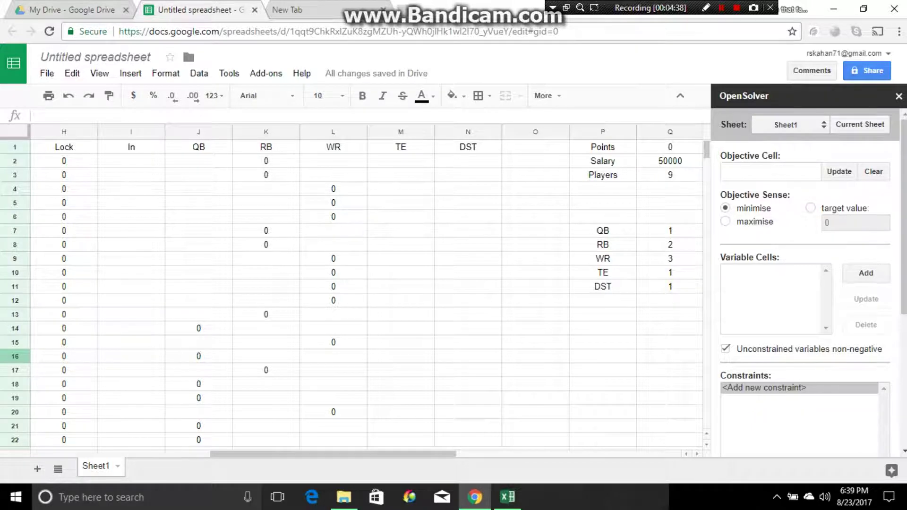
pyautogui.hscroll(3, 366, 293)
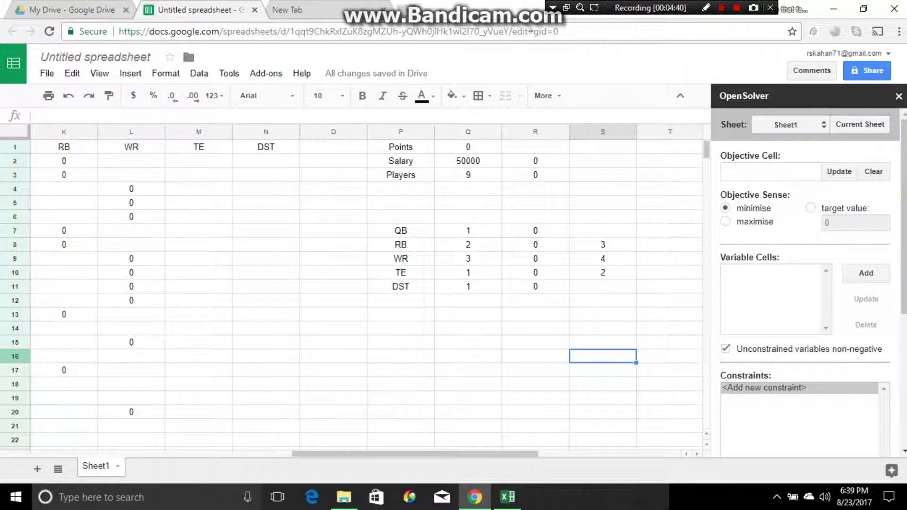
pyautogui.click(468, 384)
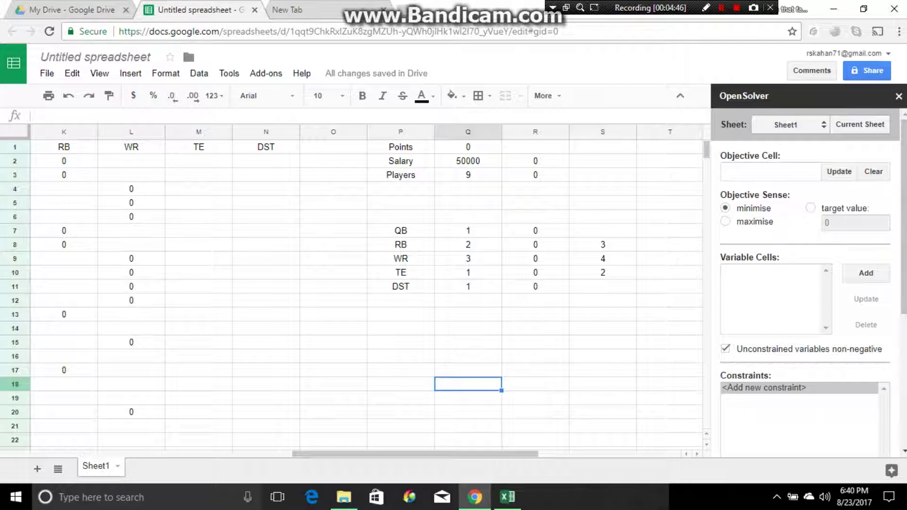
pyautogui.click(468, 146)
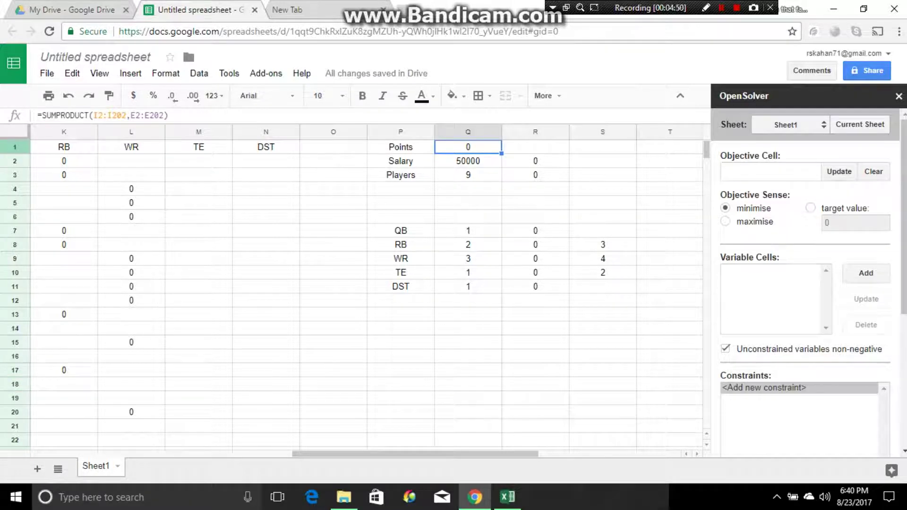
pyautogui.click(838, 172)
# Step: Add the In column range I2:I202 to the solver model as variable cells
pyautogui.hscroll(-6, 359, 293)
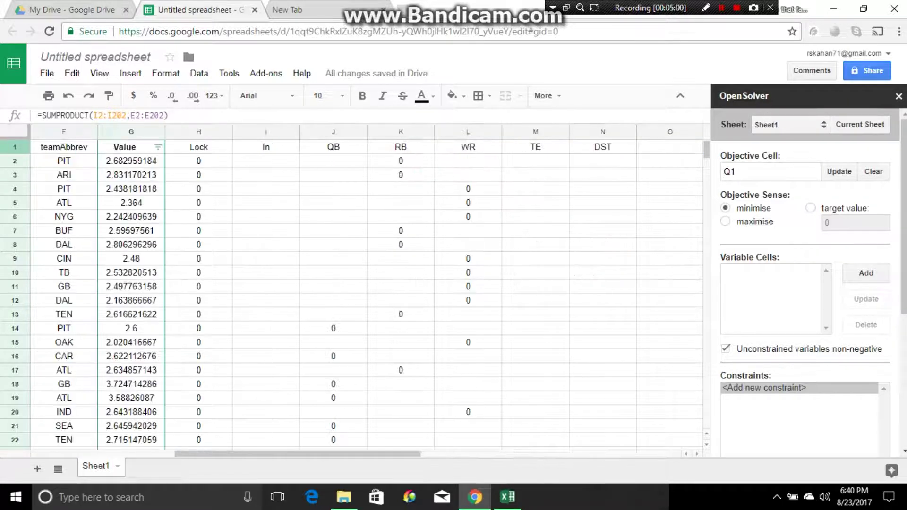
pyautogui.hscroll(-1, 359, 293)
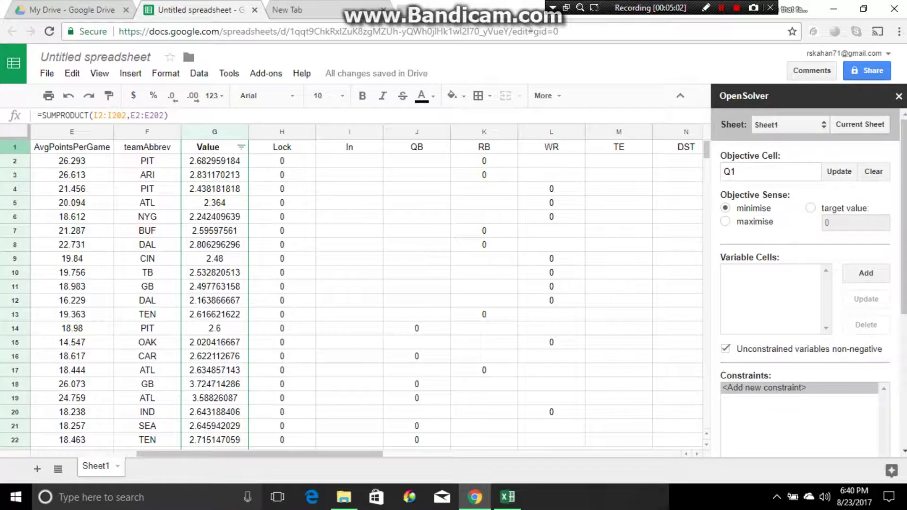
pyautogui.hscroll(1, 359, 293)
pyautogui.moveTo(349, 161)
pyautogui.mouseDown()
pyautogui.moveTo(349, 452)
pyautogui.moveTo(349, 137)
pyautogui.moveTo(349, 175)
pyautogui.mouseUp()
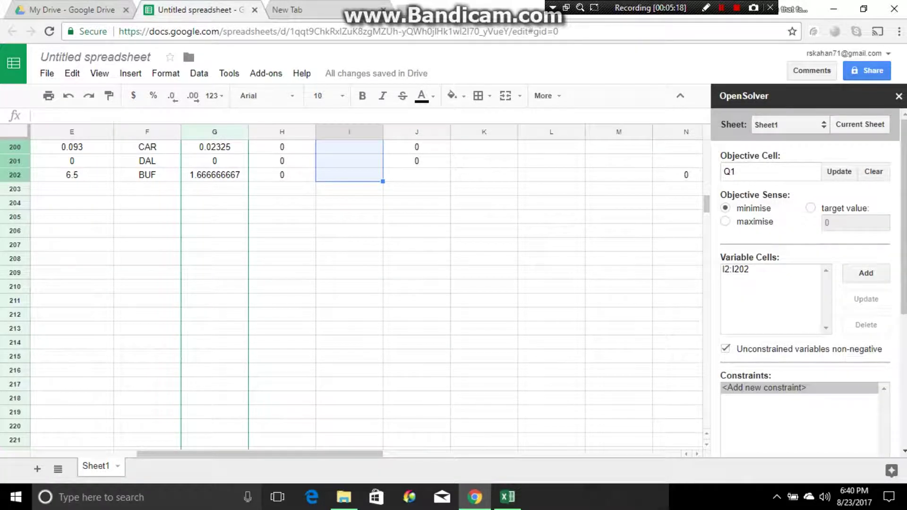
# Step: Add the salary constraint R2 <= Q2 to the solver model
pyautogui.hscroll(10, 359, 283)
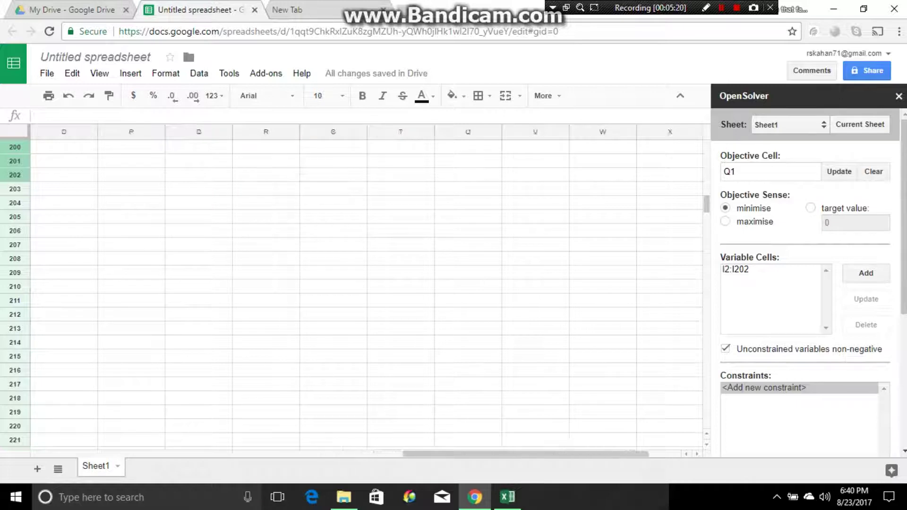
pyautogui.scroll(20, 359, 284)
pyautogui.scroll(20, 359, 283)
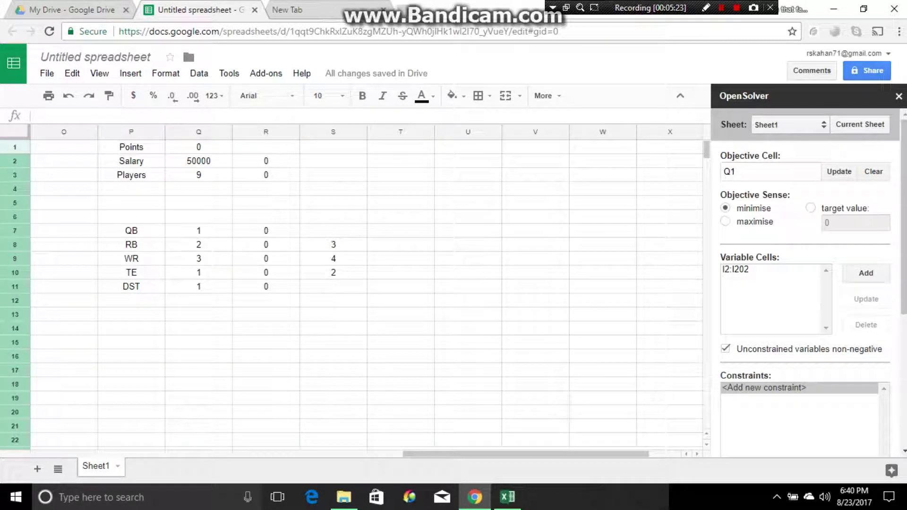
pyautogui.scroll(-3, 805, 284)
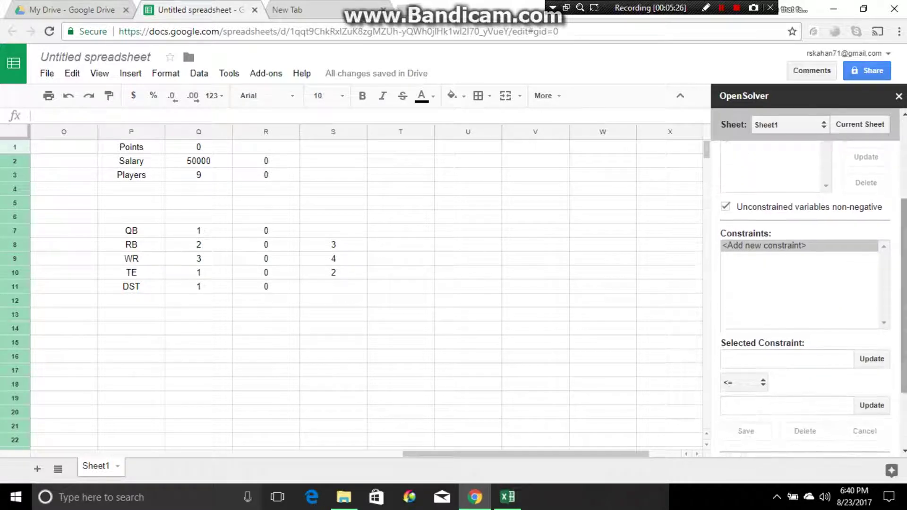
pyautogui.click(799, 245)
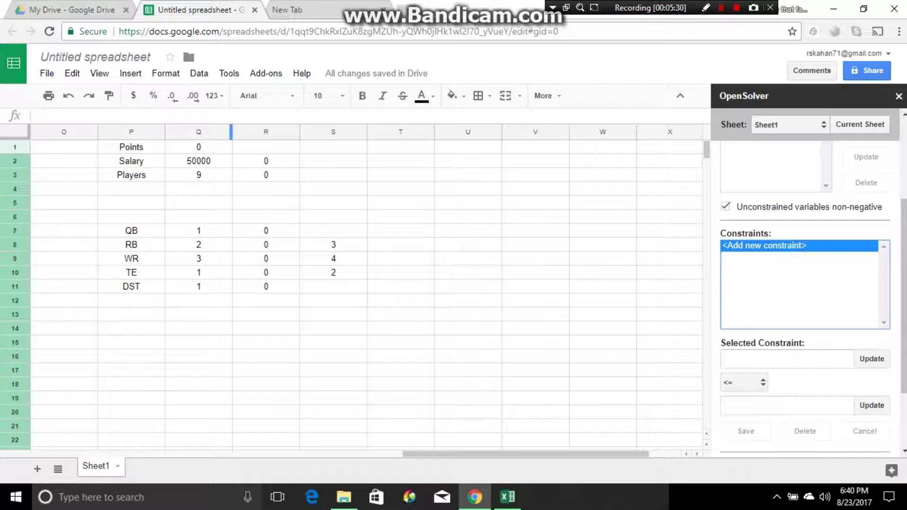
pyautogui.click(266, 131)
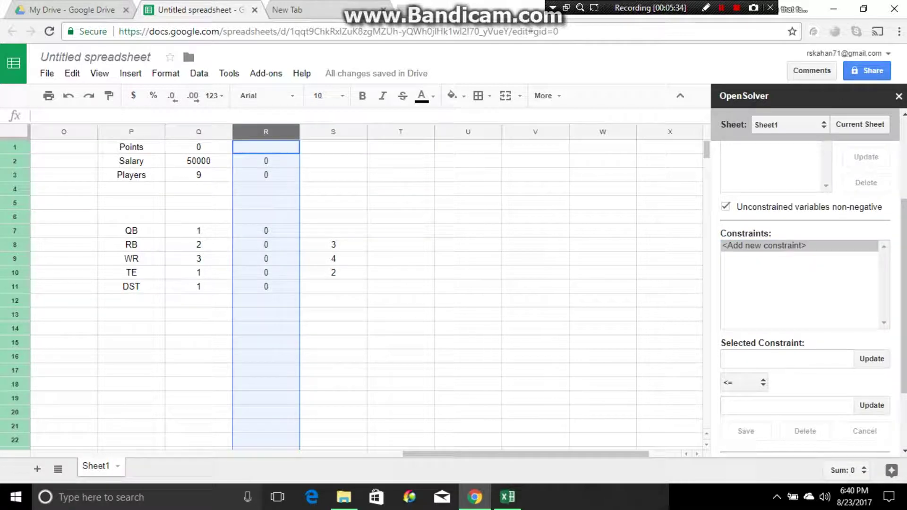
pyautogui.click(400, 203)
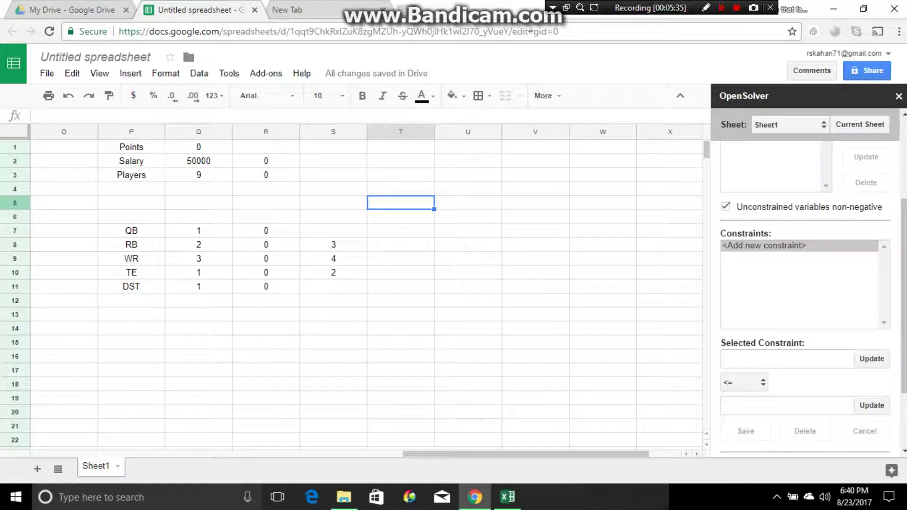
pyautogui.click(266, 161)
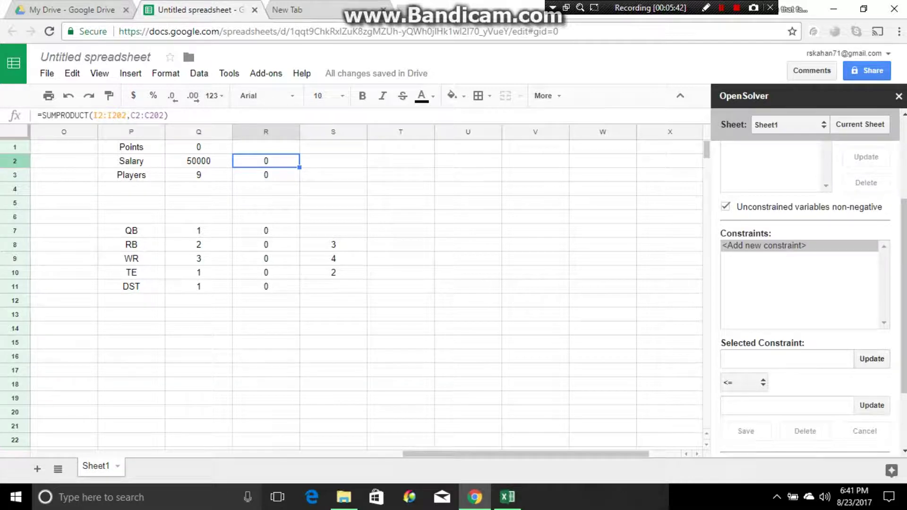
pyautogui.click(870, 358)
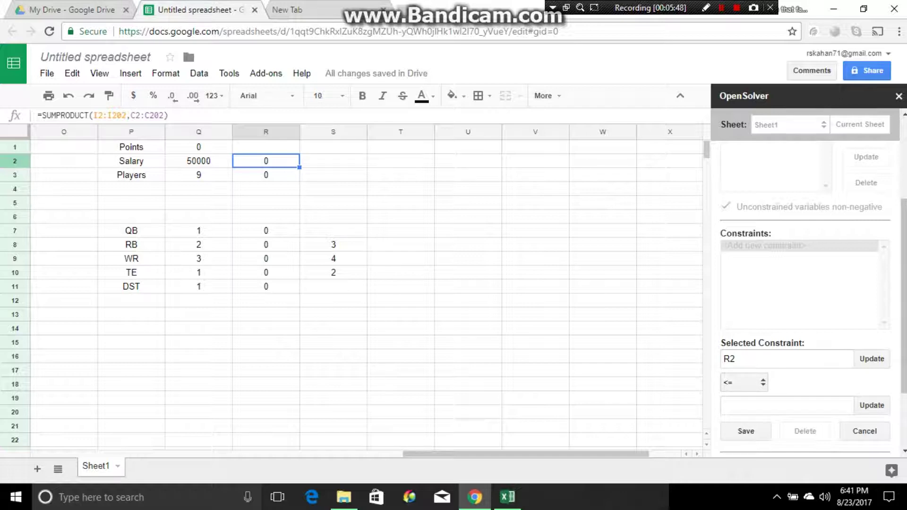
pyautogui.click(198, 160)
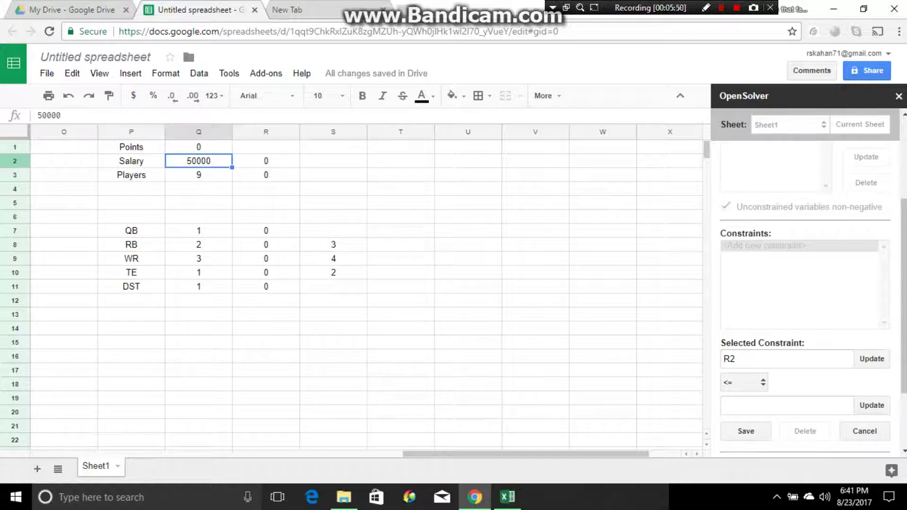
pyautogui.click(870, 405)
pyautogui.click(746, 356)
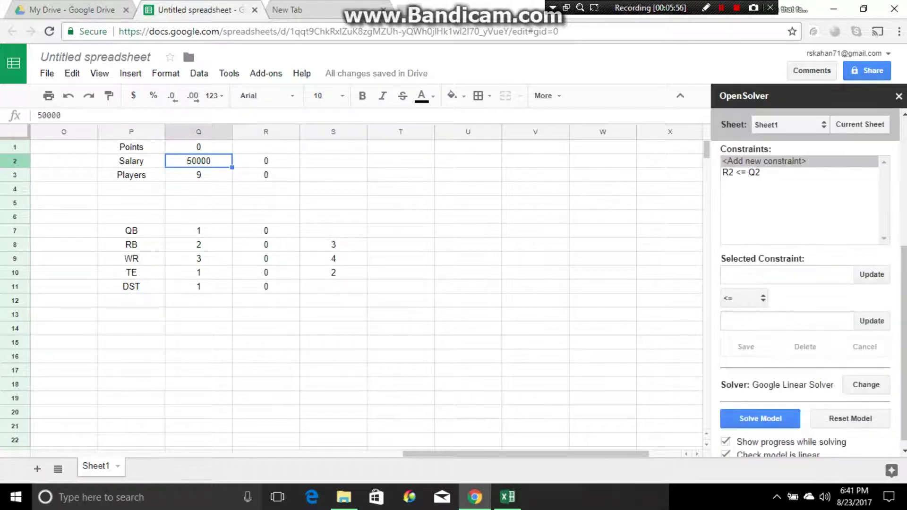
# Step: Add the player-count constraint R3 = Q3 to the solver model
pyautogui.click(265, 175)
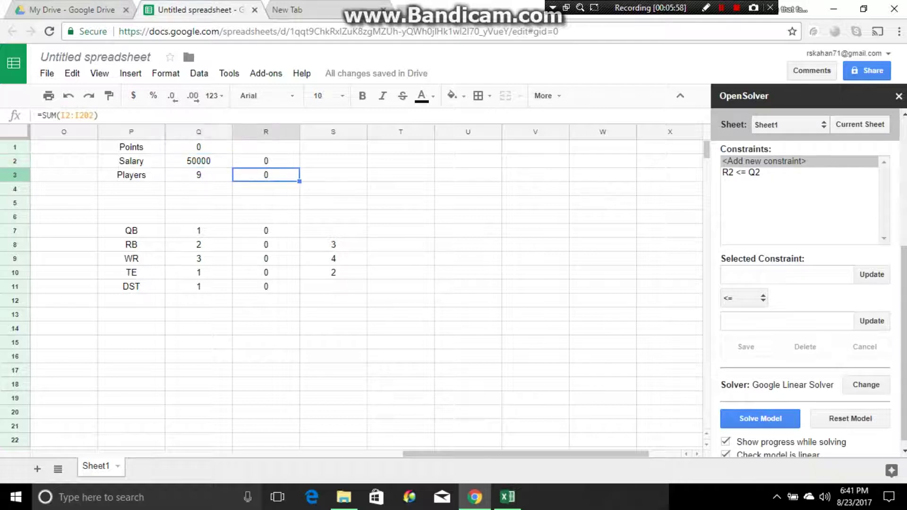
pyautogui.click(871, 275)
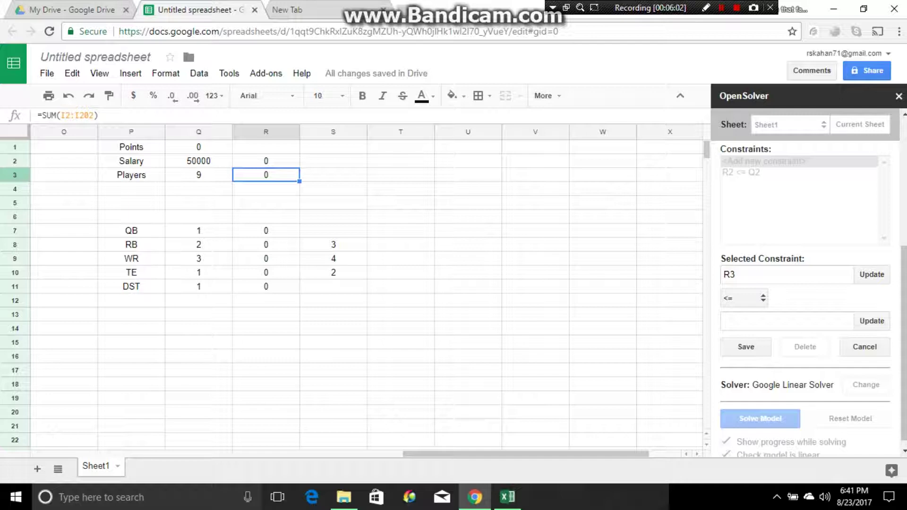
pyautogui.click(744, 297)
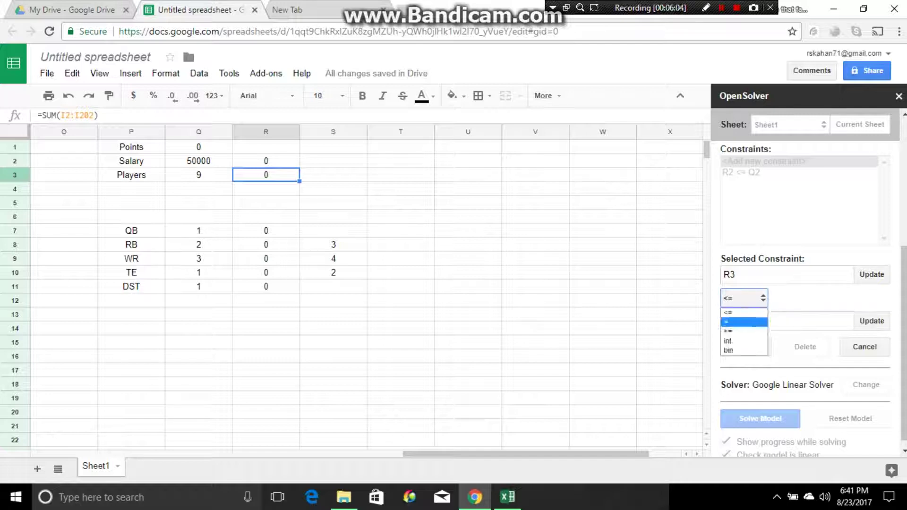
pyautogui.click(743, 322)
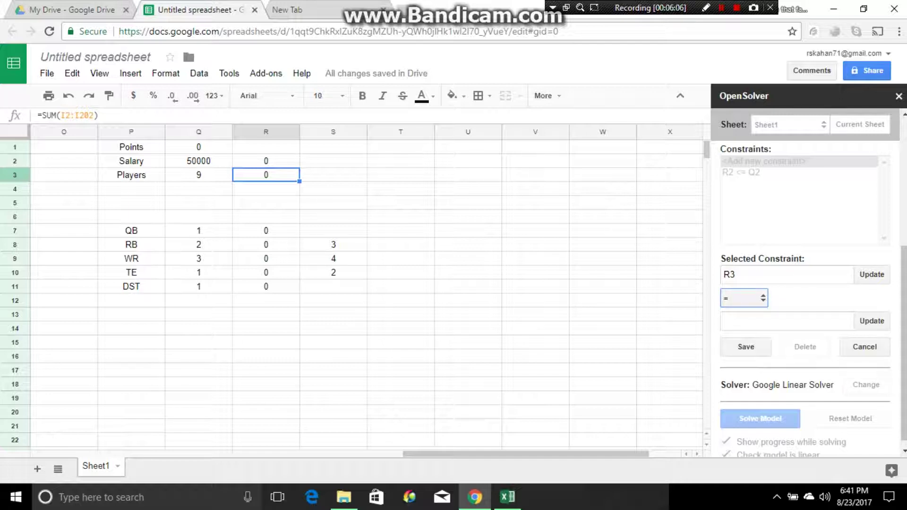
pyautogui.click(198, 175)
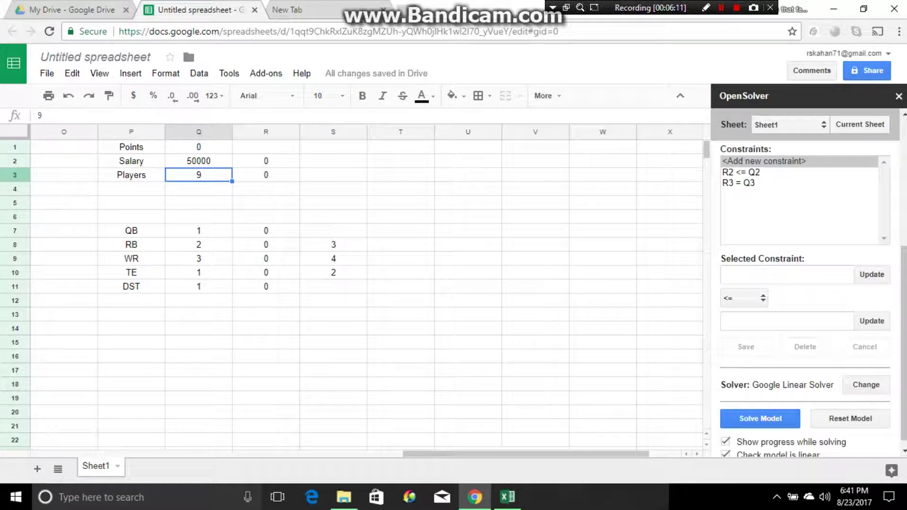
# Step: Add the QB constraint Q7 = R7 to the solver model
pyautogui.click(198, 231)
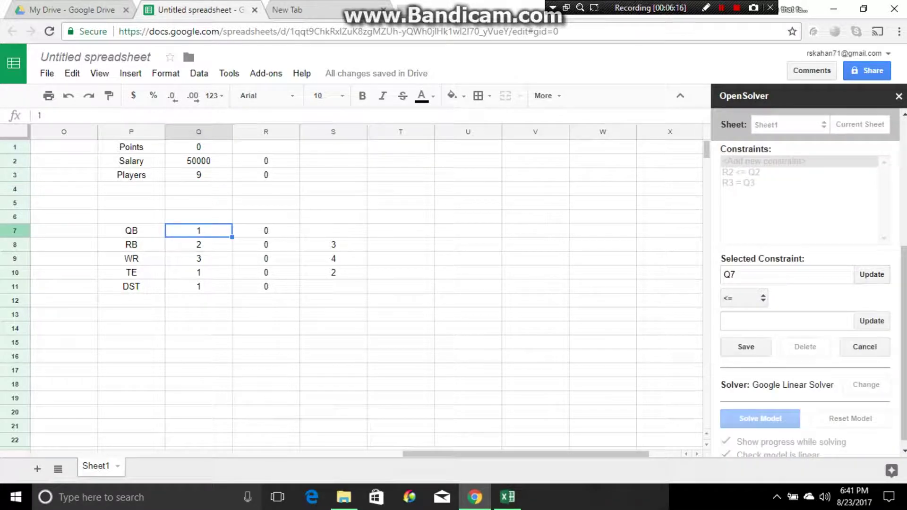
pyautogui.click(744, 297)
pyautogui.click(737, 319)
pyautogui.click(265, 230)
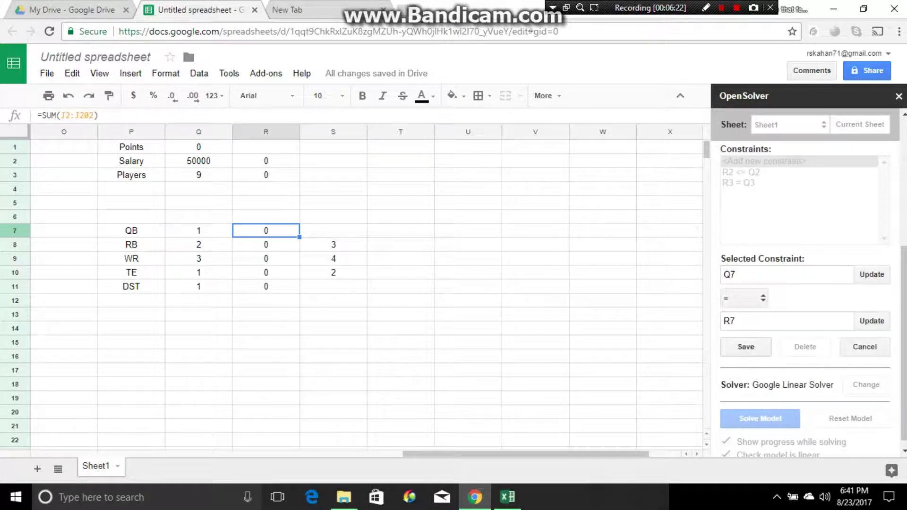
pyautogui.click(744, 347)
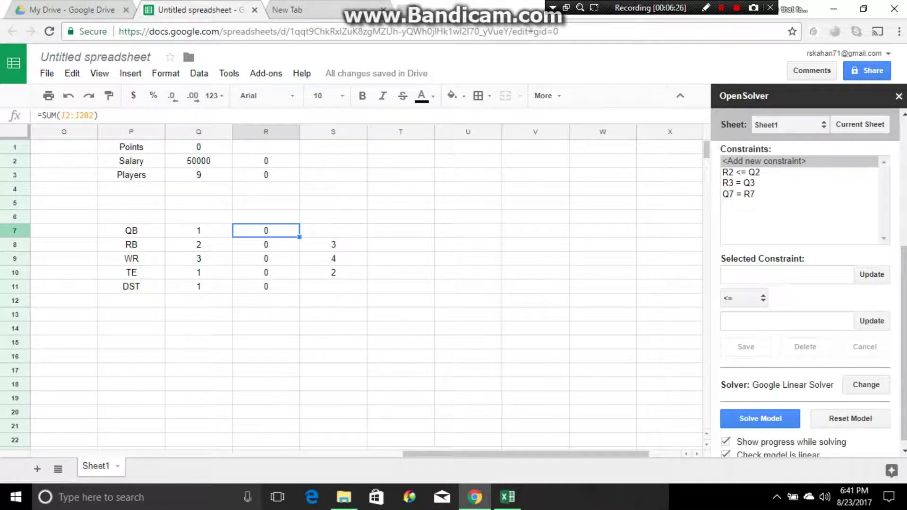
# Step: Add the RB minimum constraint Q8 <= R8 to the solver model
pyautogui.click(198, 244)
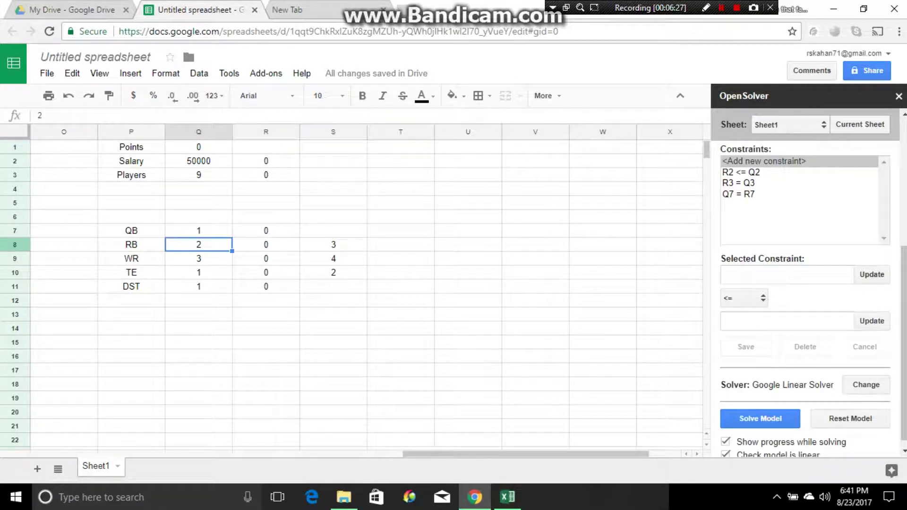
pyautogui.click(871, 274)
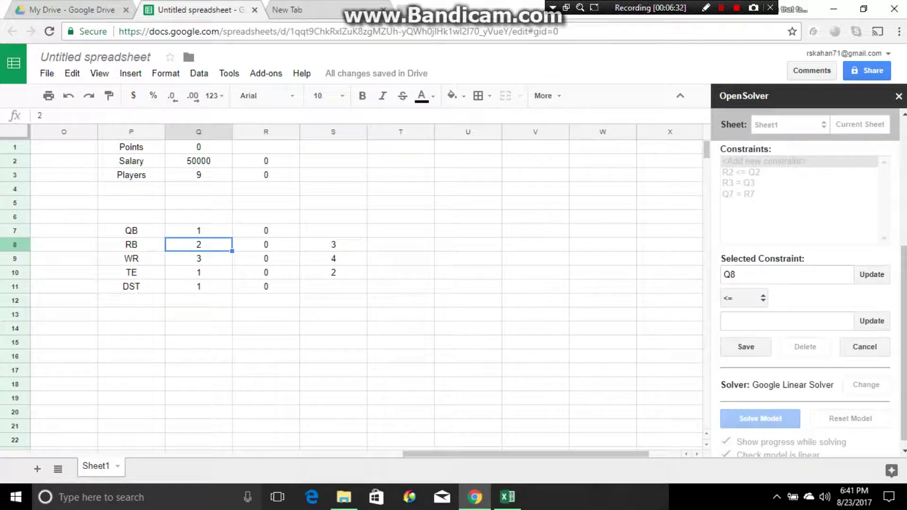
pyautogui.click(266, 244)
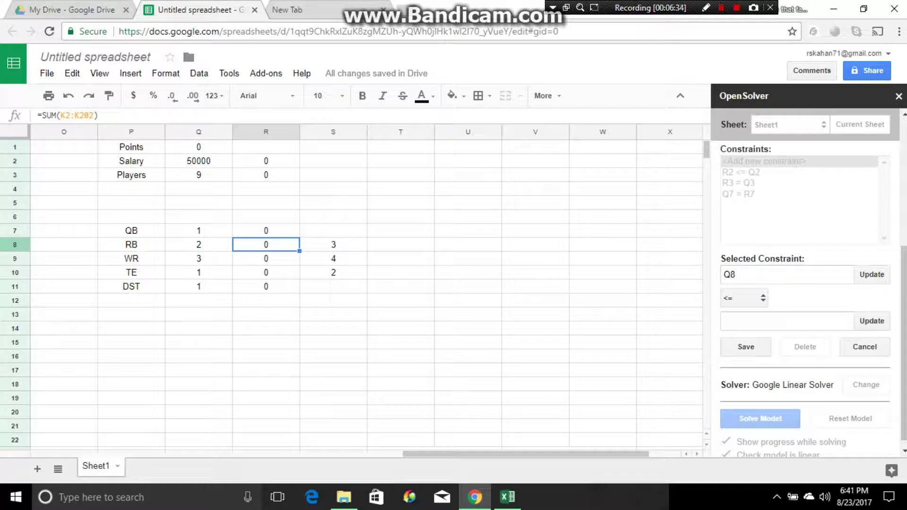
pyautogui.click(787, 321)
pyautogui.click(746, 347)
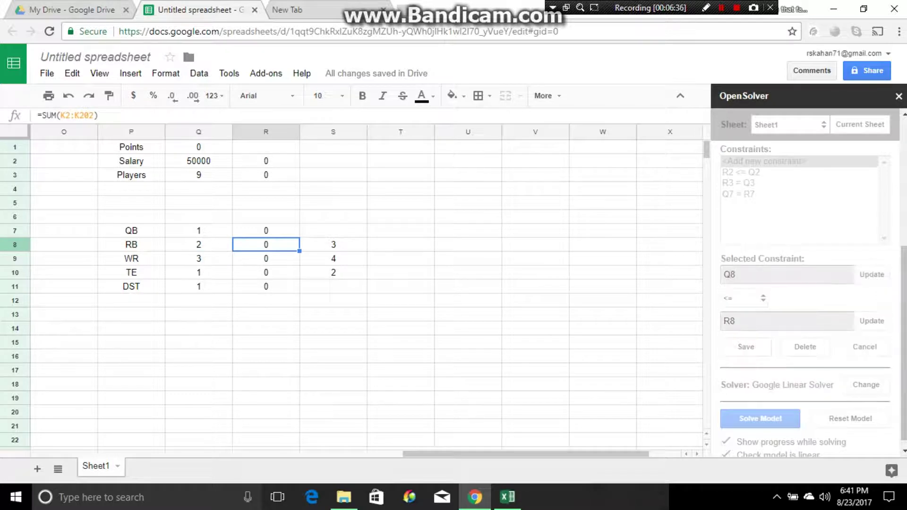
# Step: Add the RB maximum constraint S8 >= R8 to the solver model
pyautogui.click(333, 245)
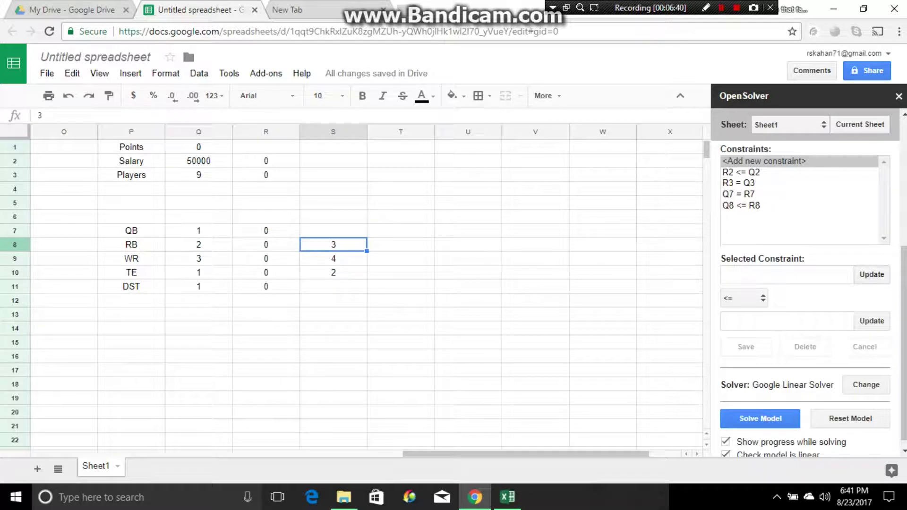
pyautogui.click(872, 275)
pyautogui.click(743, 298)
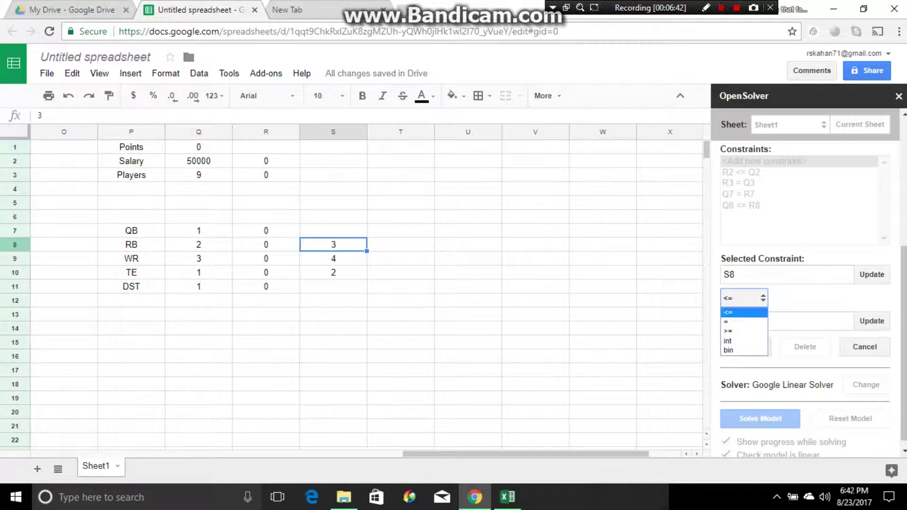
pyautogui.click(737, 321)
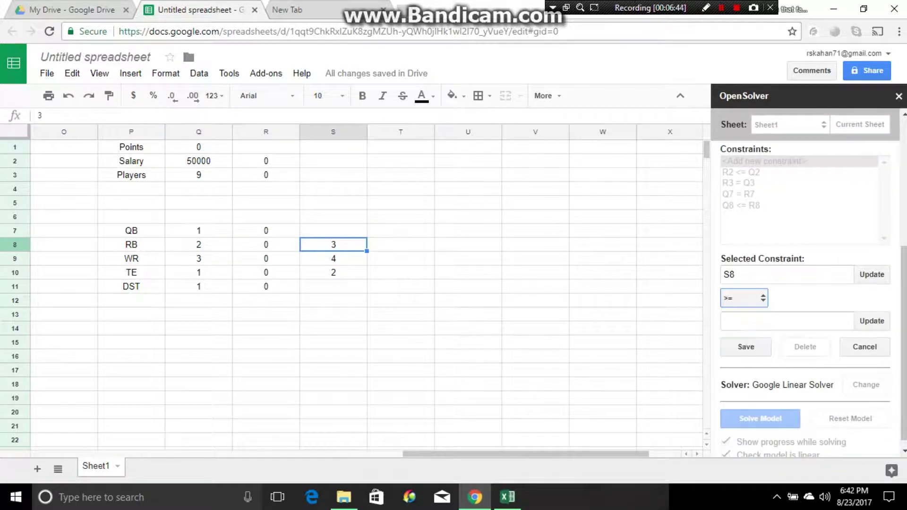
pyautogui.click(266, 244)
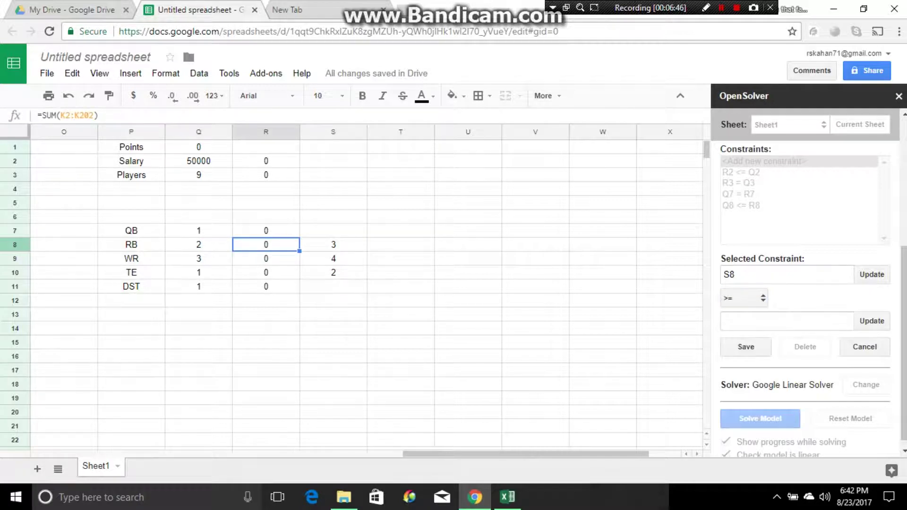
pyautogui.click(872, 320)
pyautogui.click(745, 346)
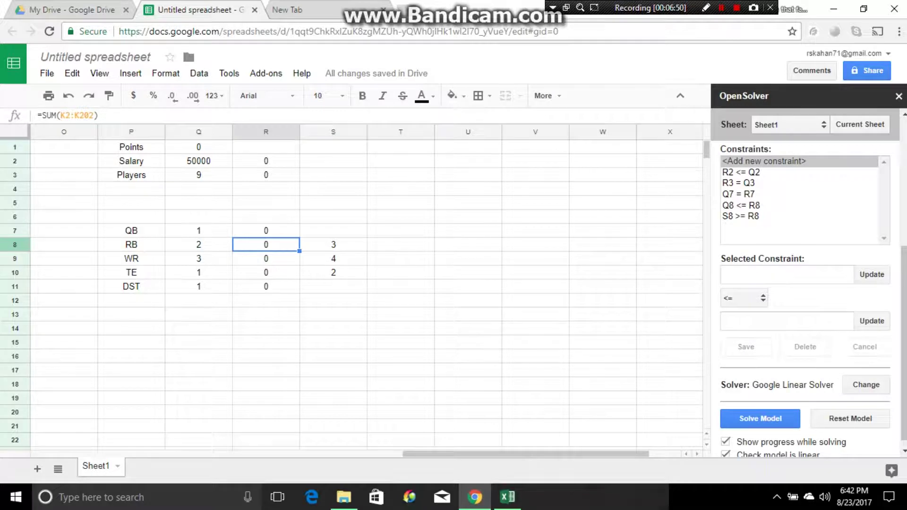
# Step: Add the WR minimum and maximum constraints Q9 <= R9 and S9 >= R9 to the solver model
pyautogui.click(198, 258)
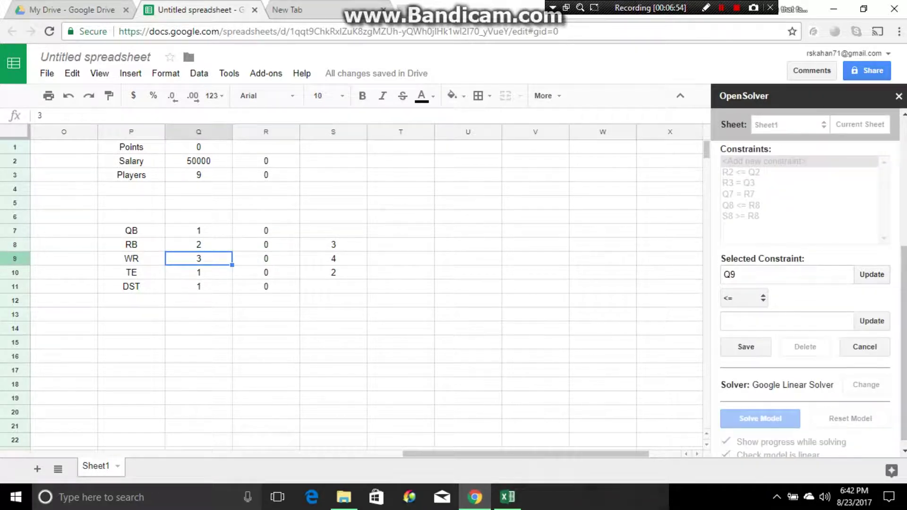
pyautogui.click(265, 258)
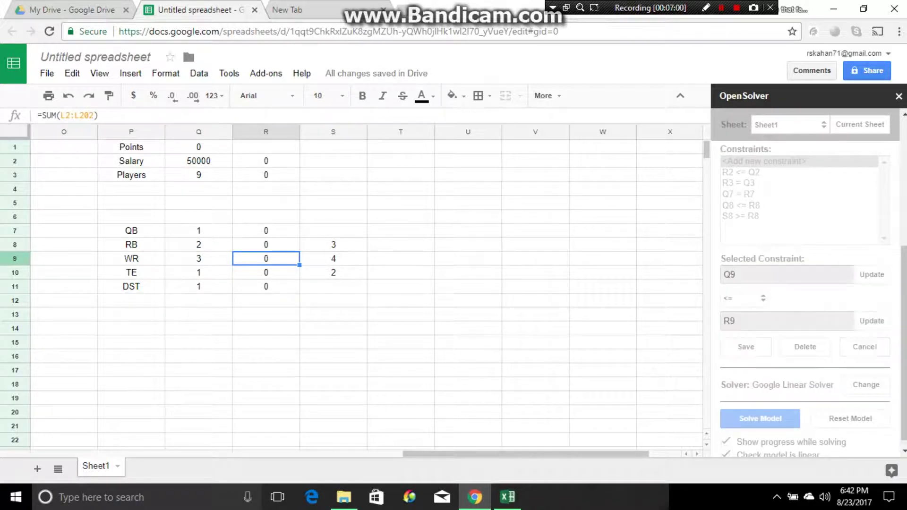
pyautogui.click(333, 259)
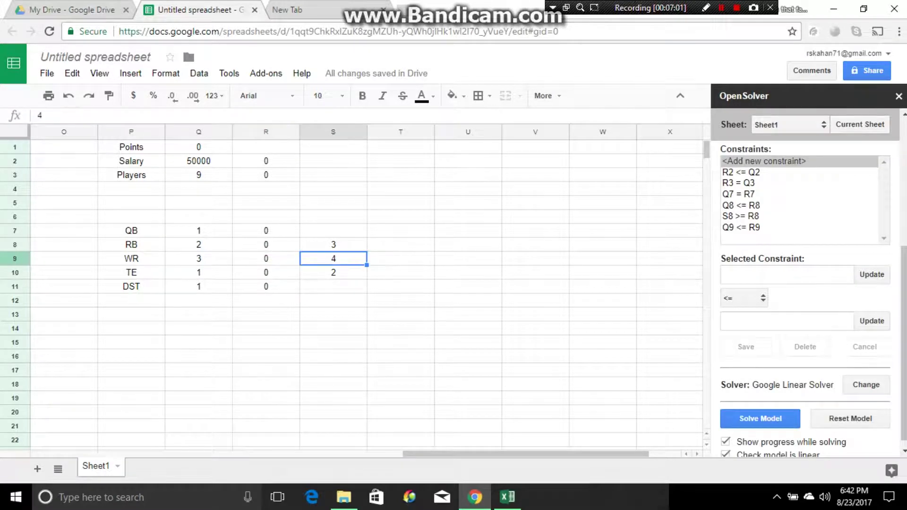
pyautogui.click(871, 274)
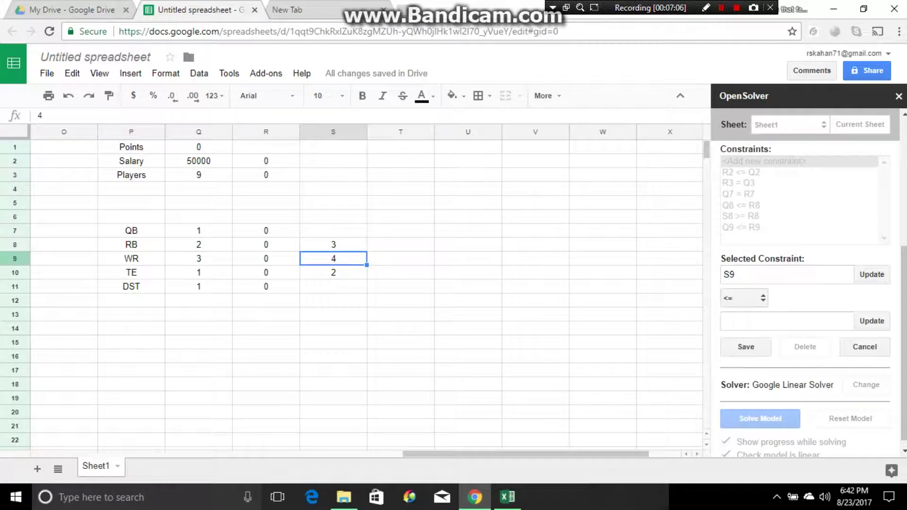
pyautogui.click(743, 297)
pyautogui.click(744, 332)
pyautogui.click(265, 259)
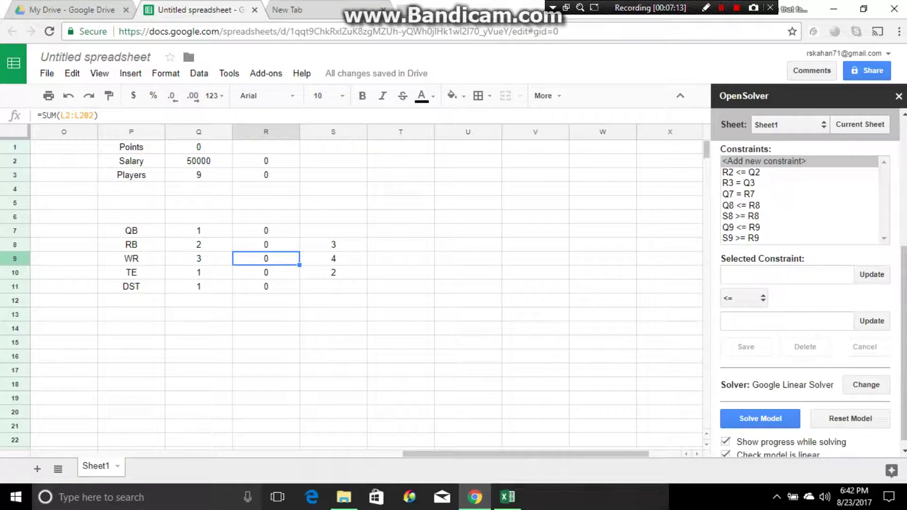
# Step: Add the TE minimum and maximum constraints Q10 <= R10 and S10 >= R10 to the solver model
pyautogui.click(198, 272)
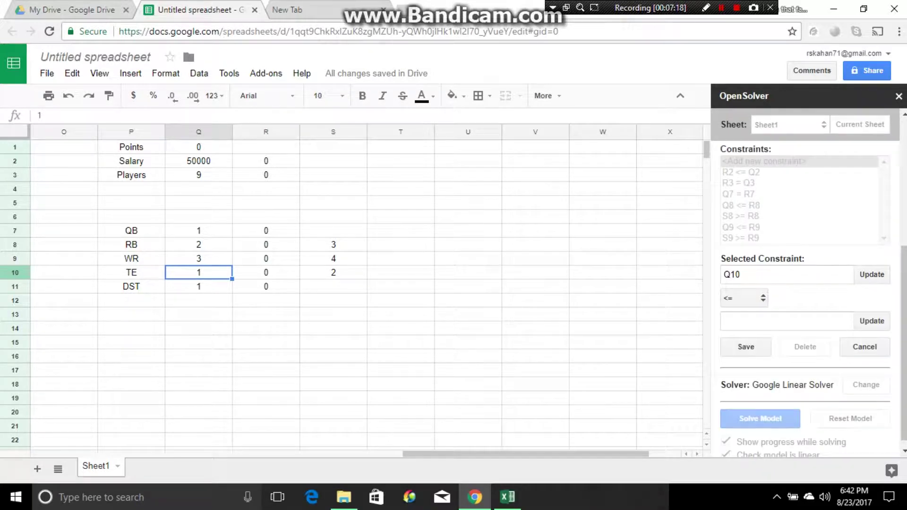
pyautogui.click(266, 273)
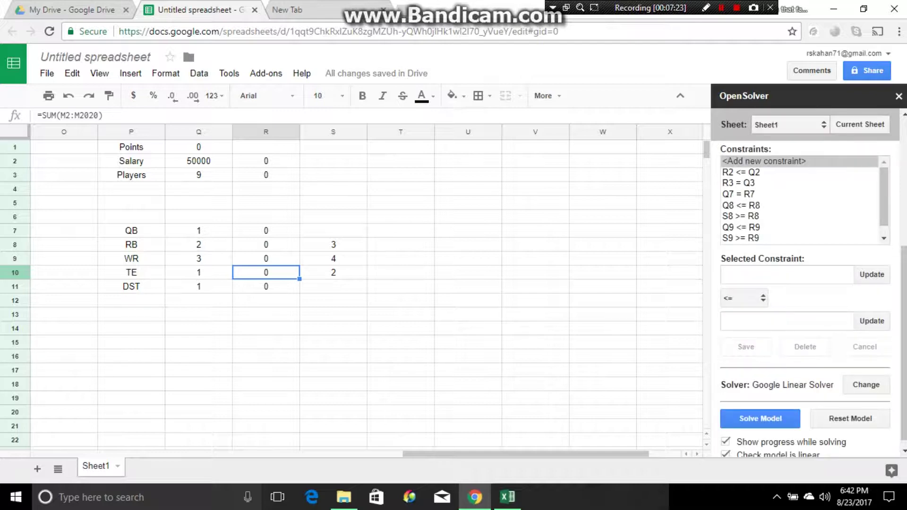
pyautogui.click(333, 272)
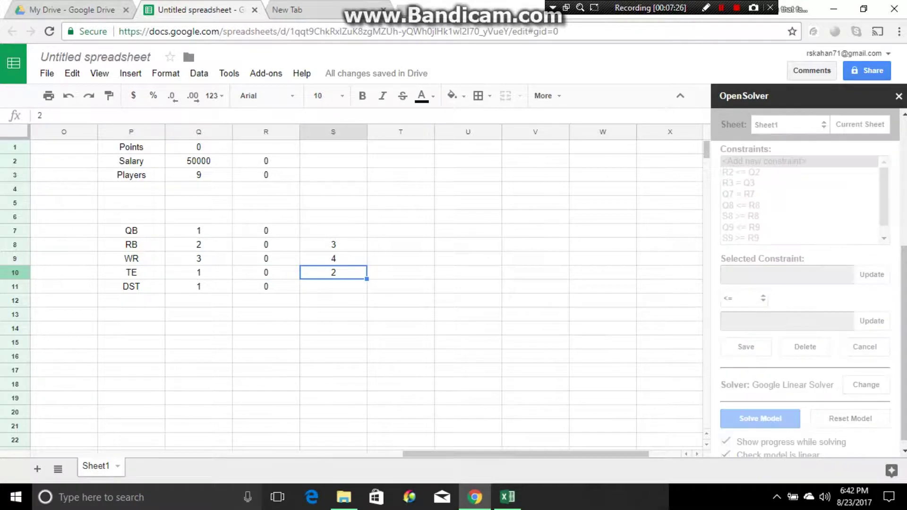
pyautogui.click(743, 298)
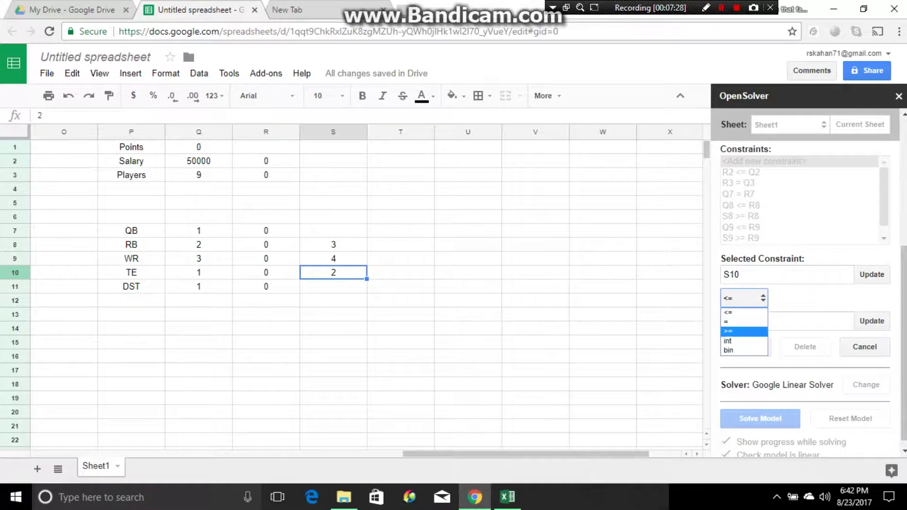
pyautogui.click(743, 330)
pyautogui.click(266, 273)
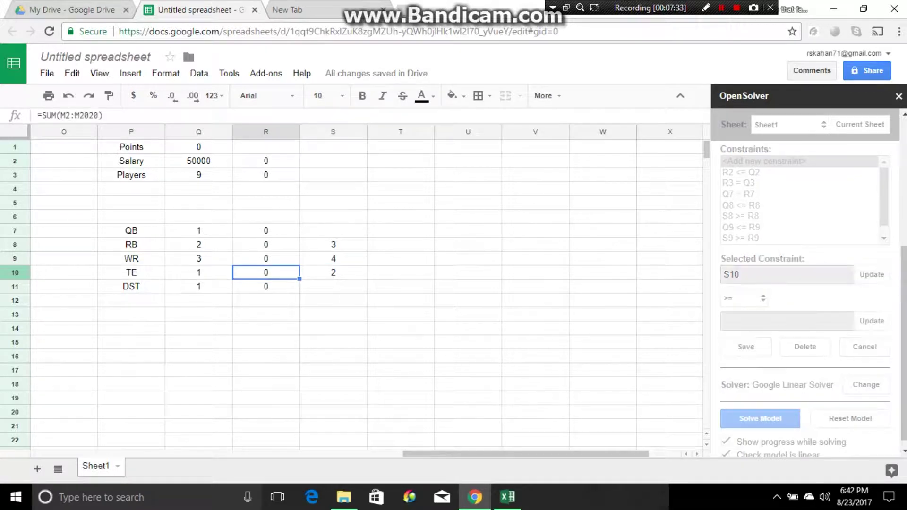
pyautogui.click(745, 347)
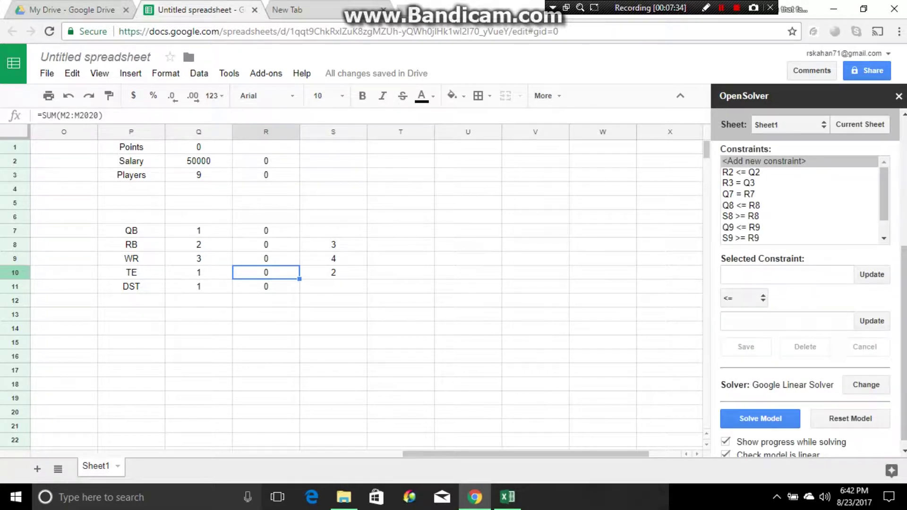
# Step: Add the DST constraint Q11 = R11 to the solver model
pyautogui.click(198, 286)
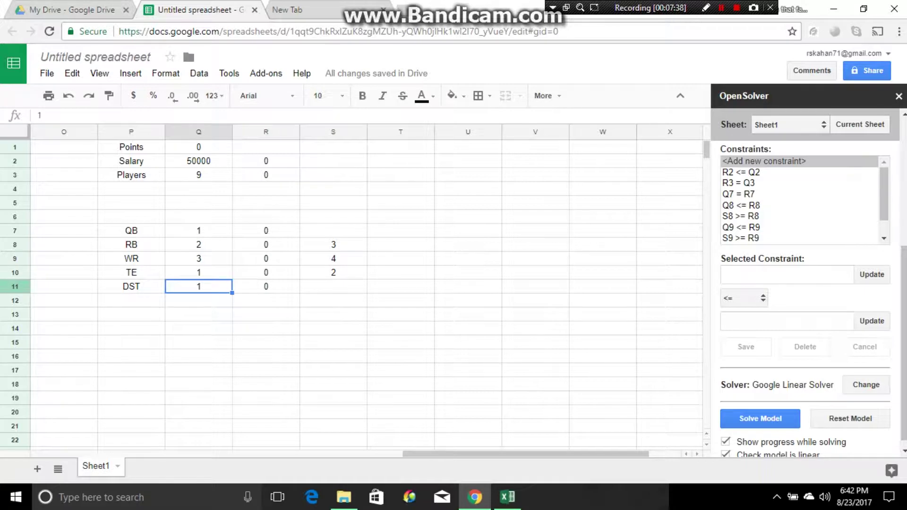
pyautogui.click(743, 298)
pyautogui.click(743, 322)
pyautogui.click(265, 287)
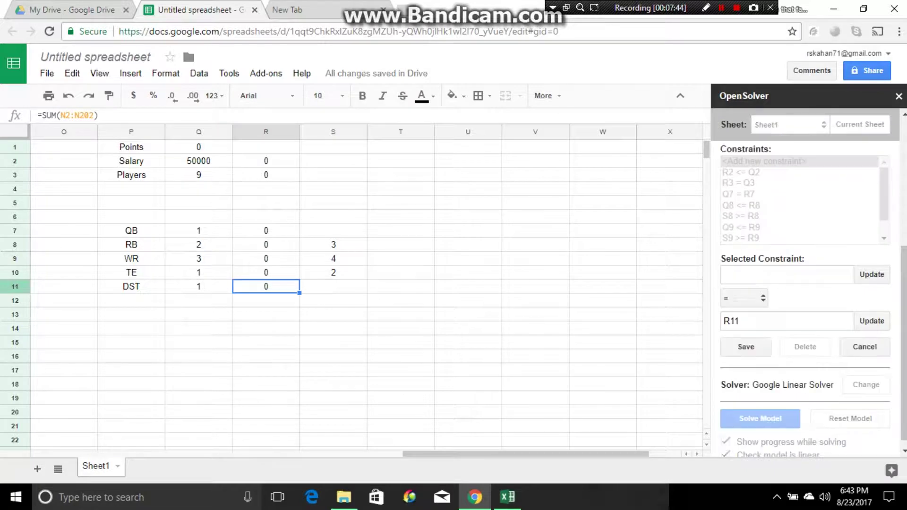
pyautogui.click(744, 346)
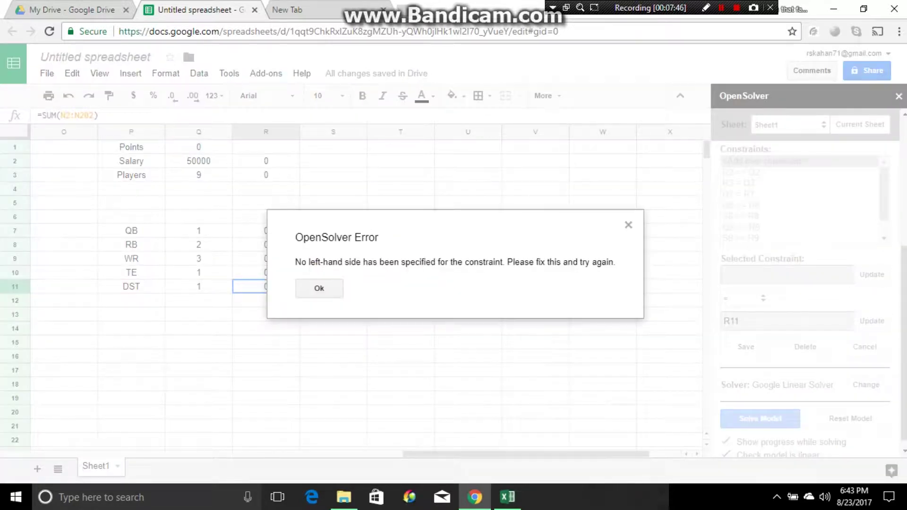
pyautogui.click(319, 288)
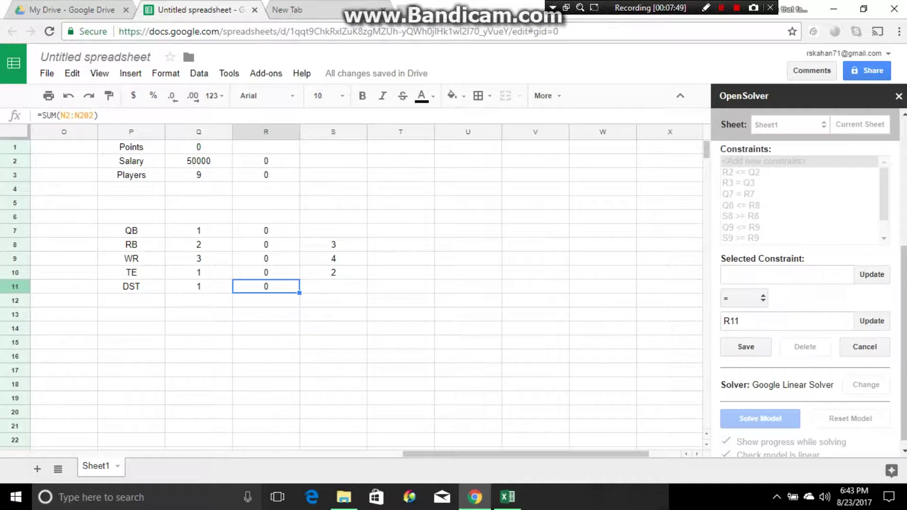
pyautogui.click(198, 286)
pyautogui.click(871, 274)
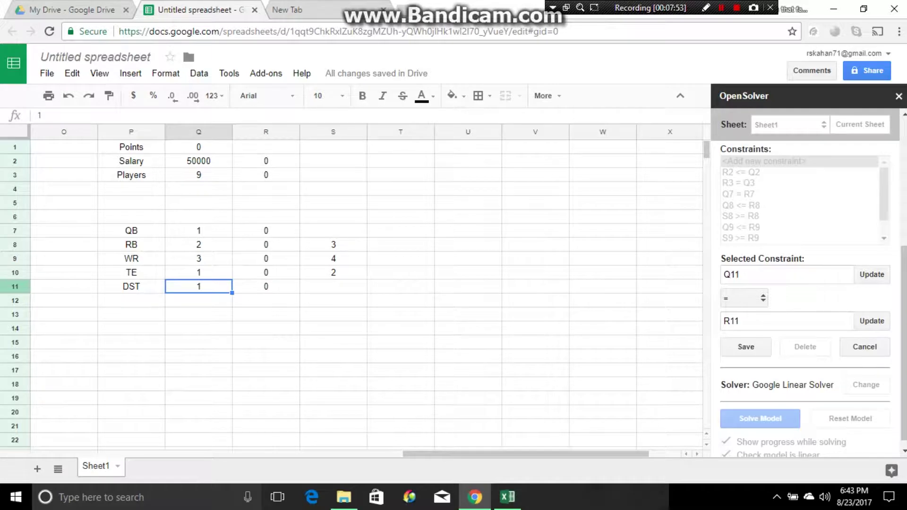
pyautogui.click(266, 286)
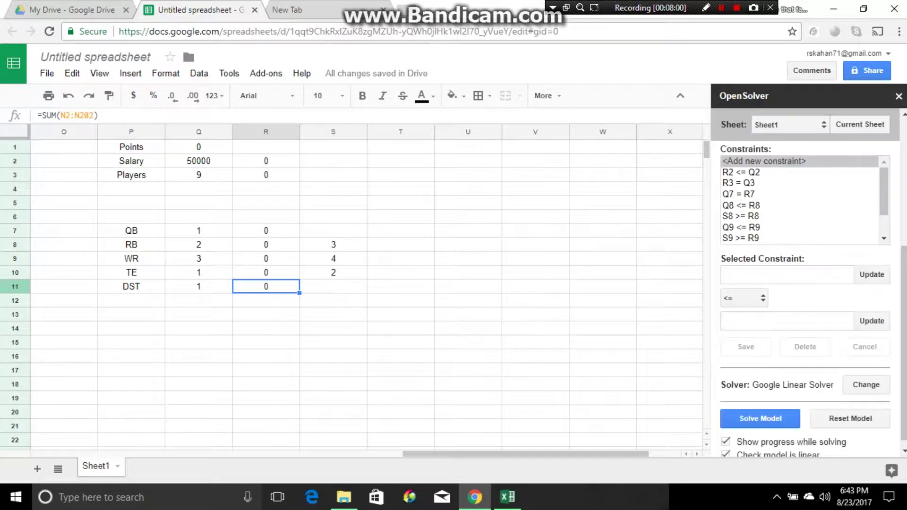
# Step: Add a constraint requiring the In column range I2:I202 to be >= the Lock column range H2:H202
pyautogui.hscroll(-10, 366, 293)
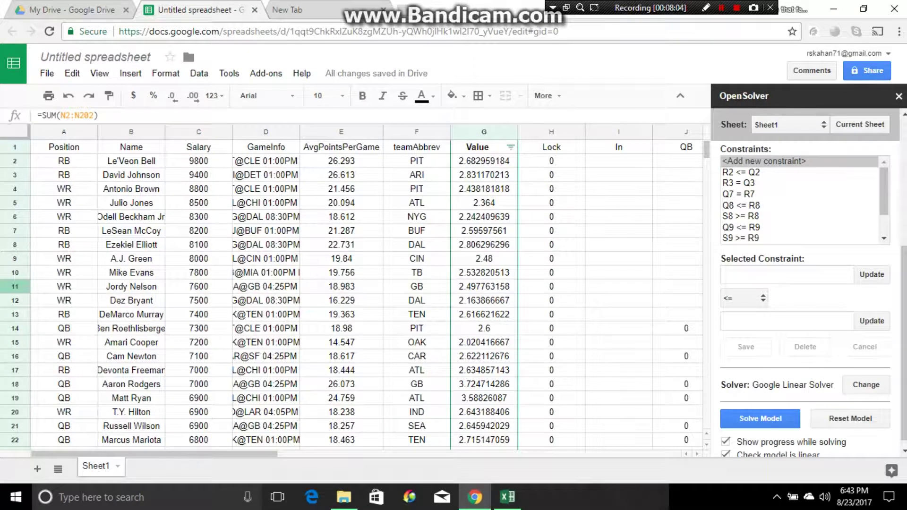
pyautogui.click(619, 161)
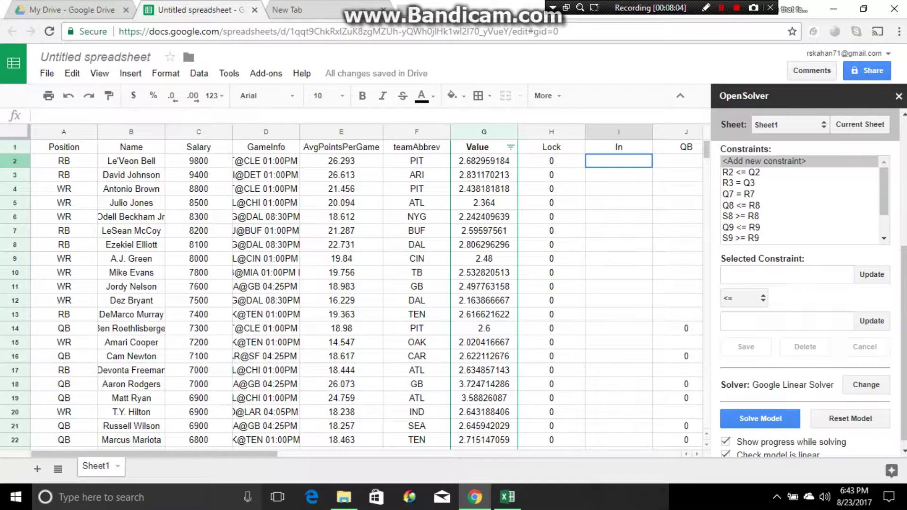
pyautogui.moveTo(618, 161); pyautogui.dragTo(618, 207)
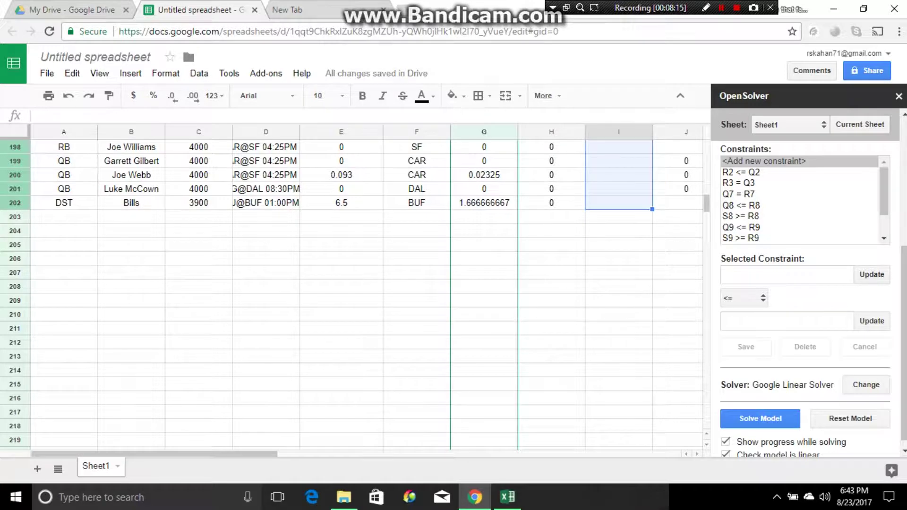
pyautogui.click(870, 274)
pyautogui.click(744, 298)
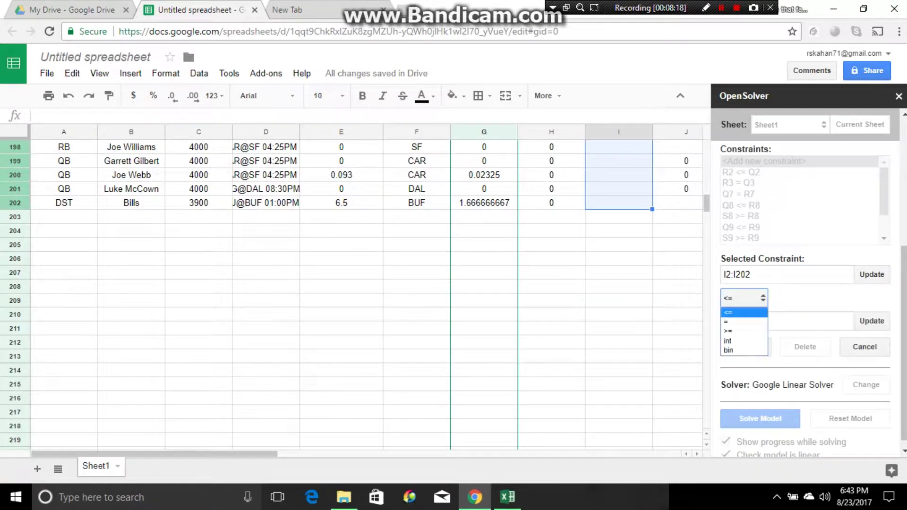
pyautogui.press('Down')
pyautogui.press('Down')
pyautogui.press('Return')
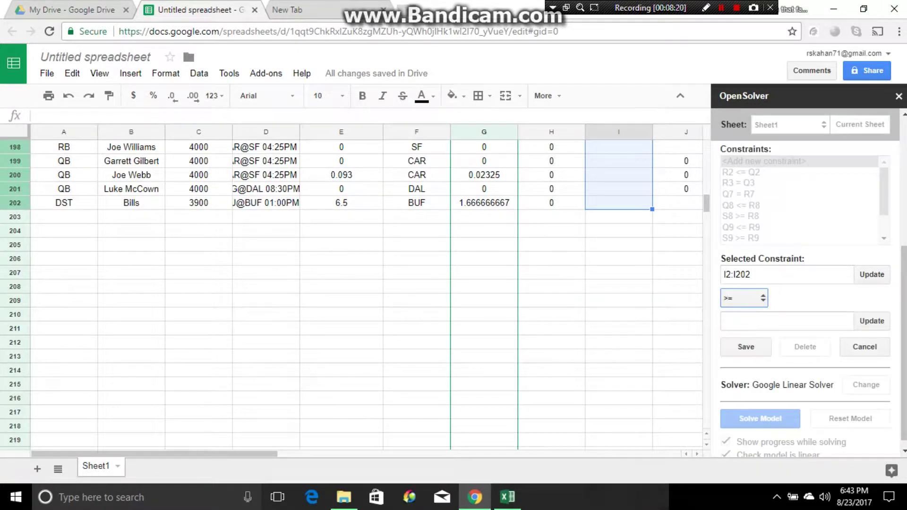
pyautogui.moveTo(551, 202)
pyautogui.mouseDown()
pyautogui.moveTo(551, 134)
pyautogui.moveTo(552, 160)
pyautogui.mouseUp()
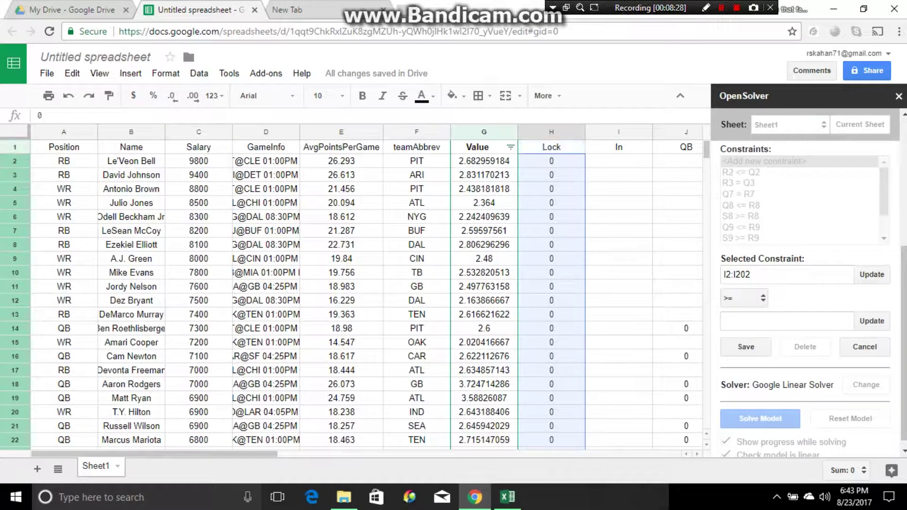
pyautogui.click(872, 321)
pyautogui.click(746, 347)
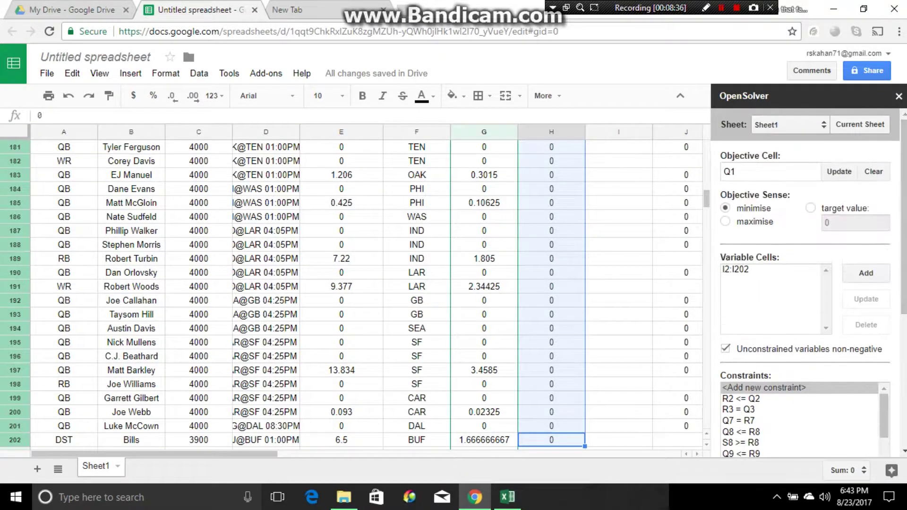
# Step: Add a constraint to the solver model making the In column range I2:I202 binary (bin)
pyautogui.scroll(20, 366, 293)
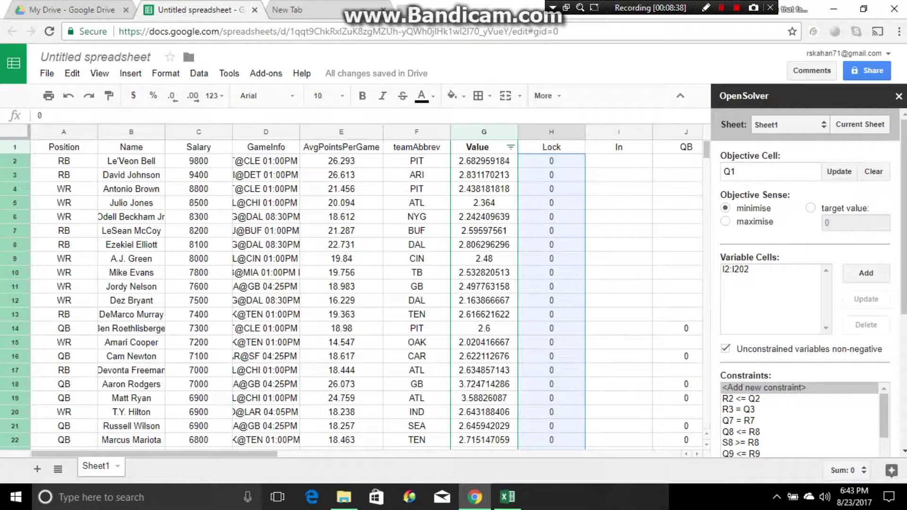
pyautogui.moveTo(618, 160); pyautogui.dragTo(618, 203)
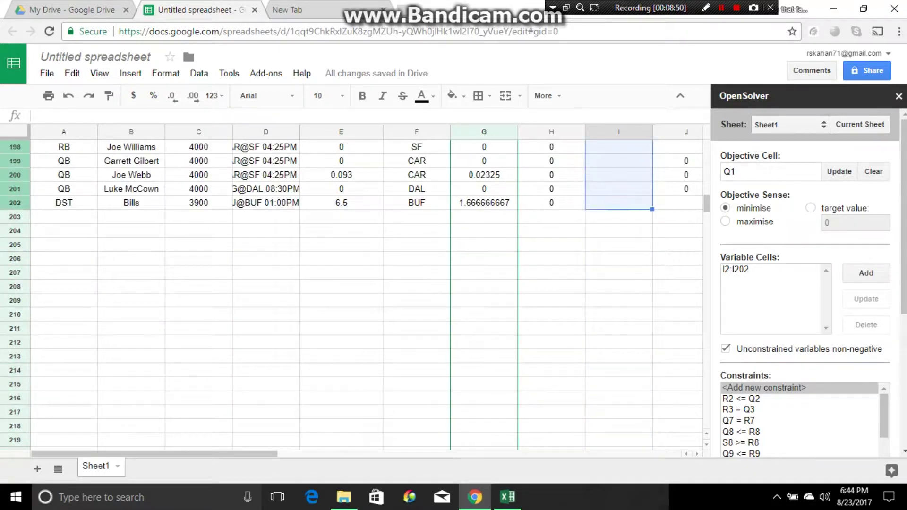
pyautogui.scroll(-5, 805, 288)
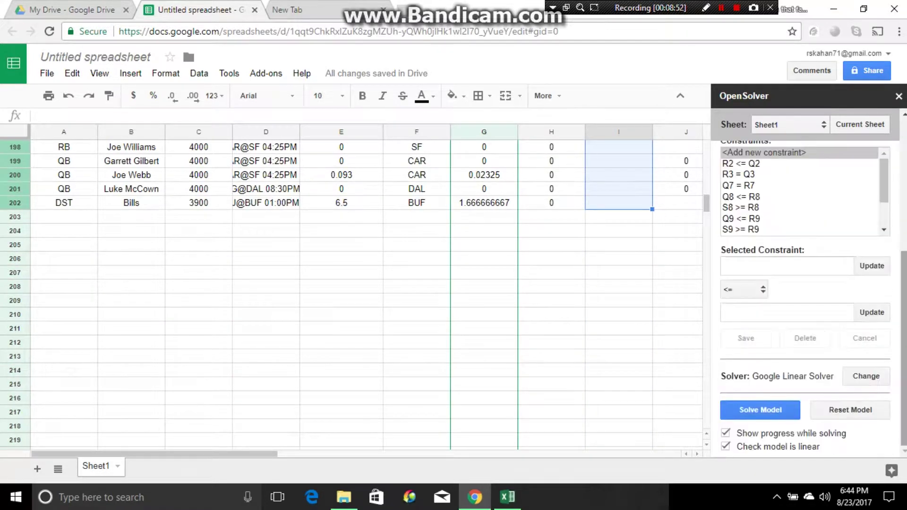
pyautogui.click(871, 265)
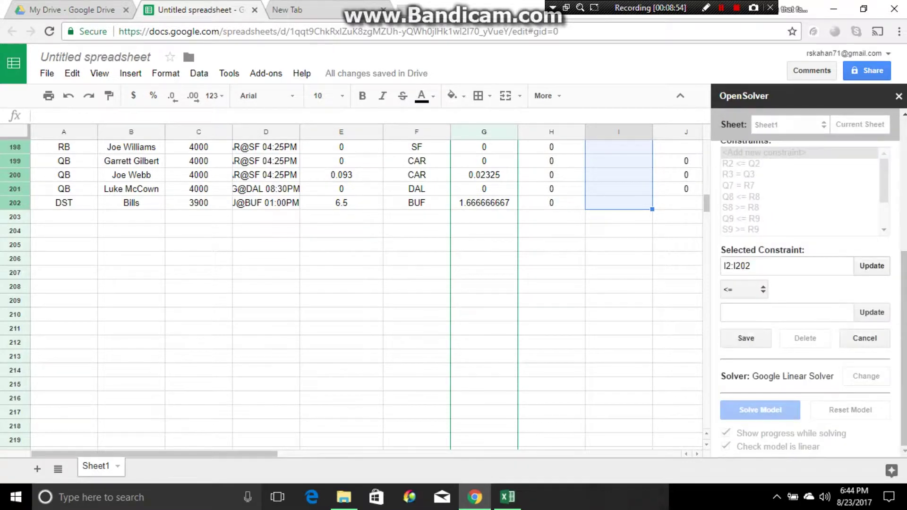
pyautogui.click(744, 289)
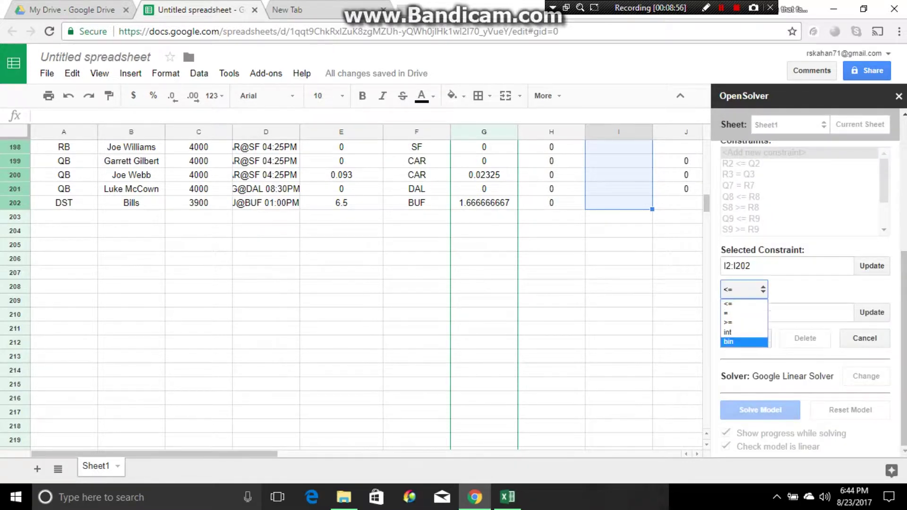
pyautogui.click(744, 342)
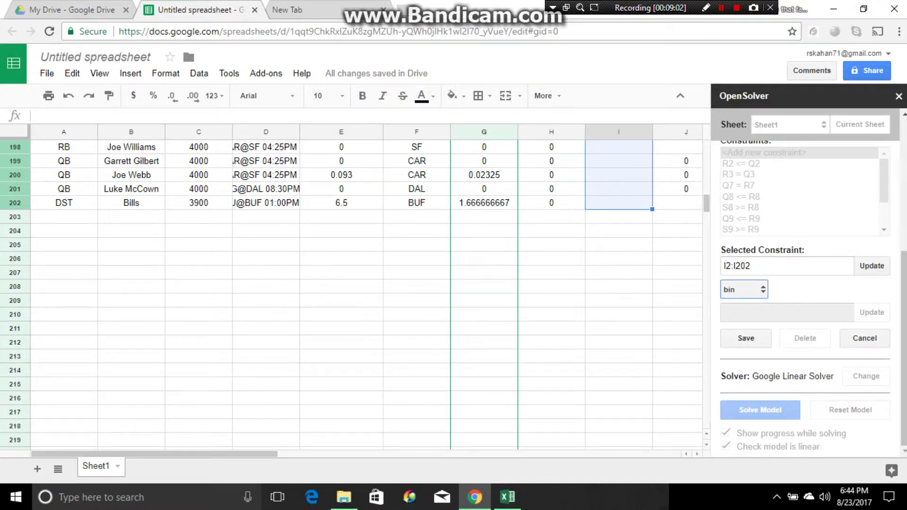
pyautogui.click(745, 338)
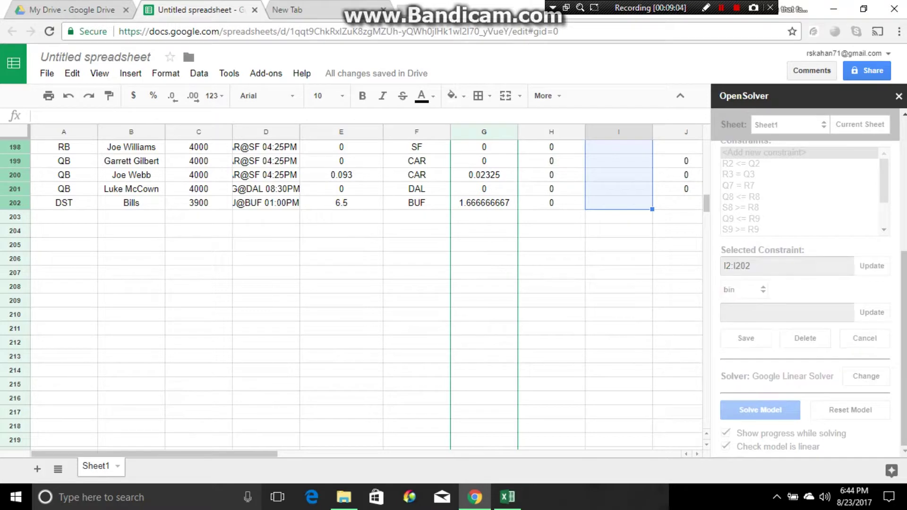
pyautogui.moveTo(902, 348); pyautogui.dragTo(903, 217)
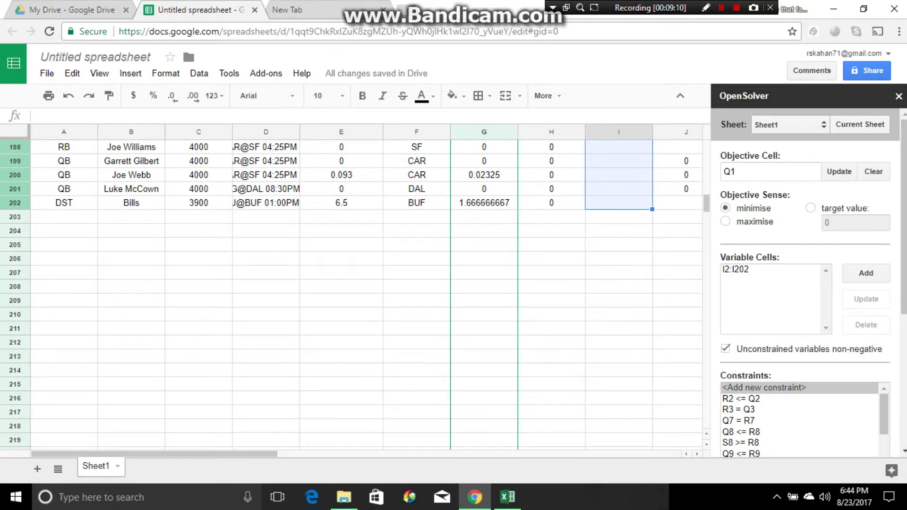
pyautogui.hscroll(6, 359, 284)
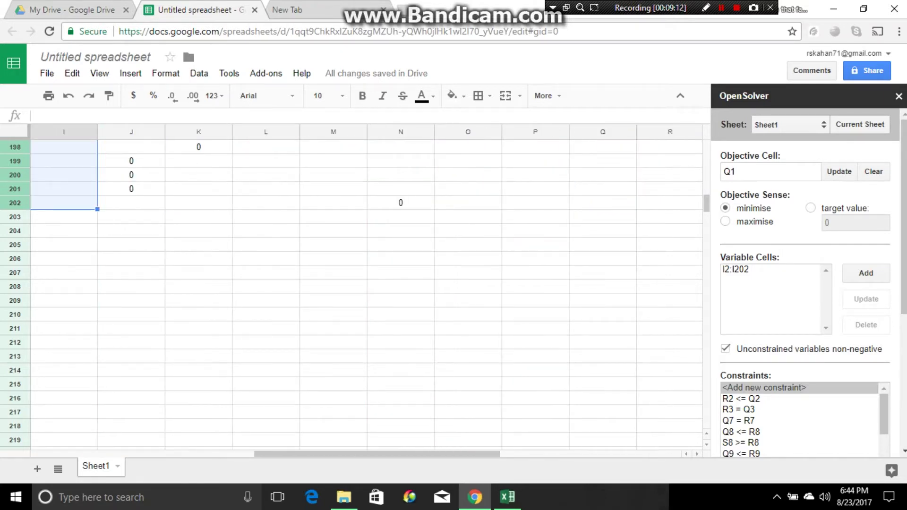